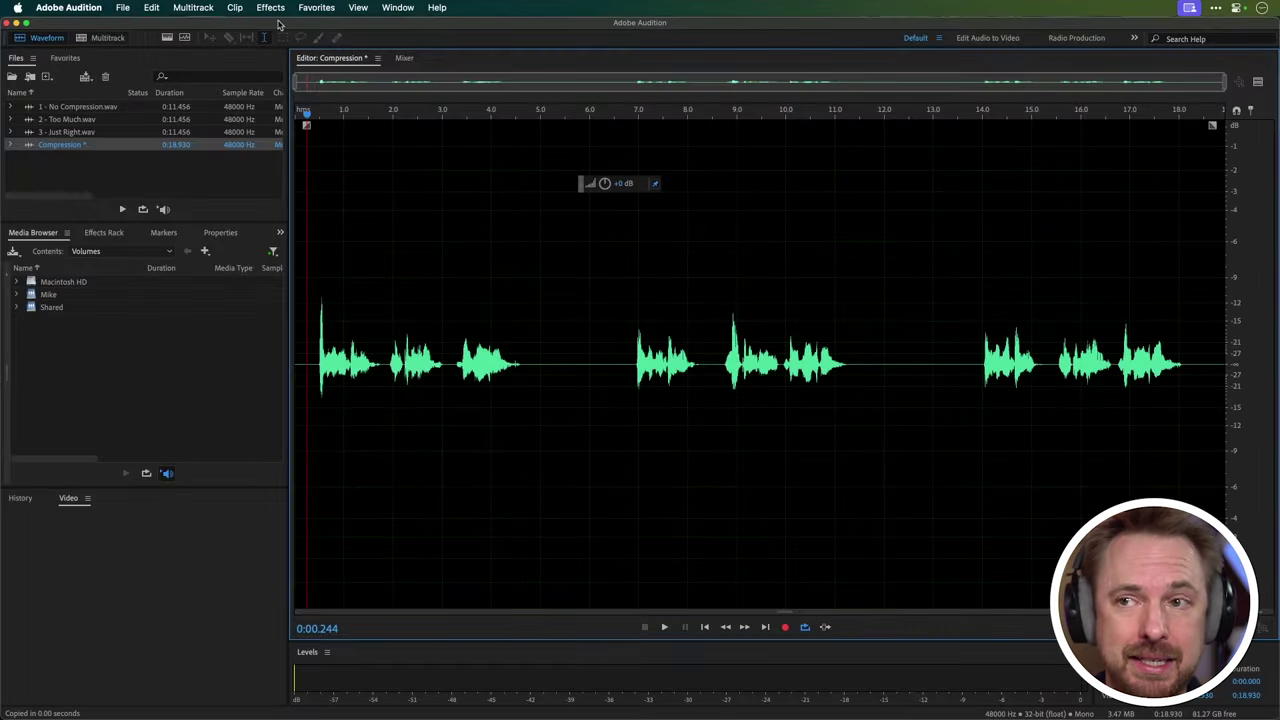
- Load the Dynamics effect's (Default) preset: compressor ratio 1, threshold -20 dB
{"action": "left_click", "coordinate": [271, 8]}
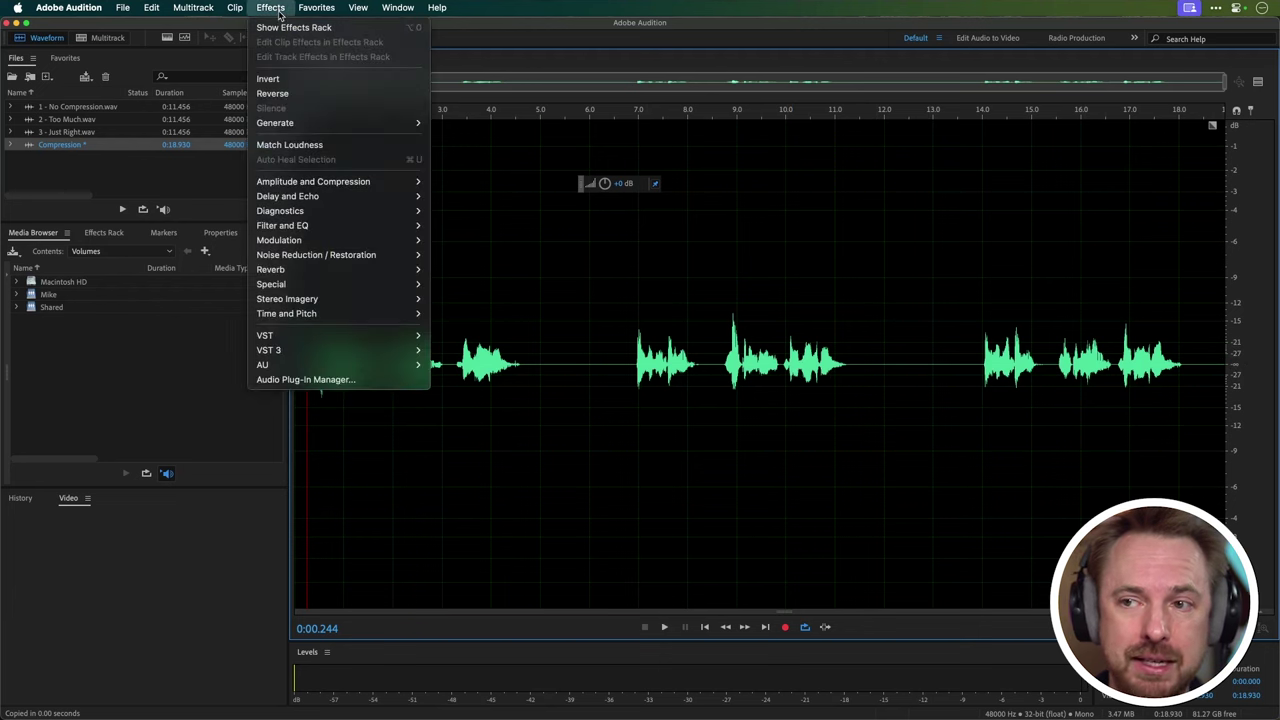
{"action": "mouse_move", "coordinate": [351, 179]}
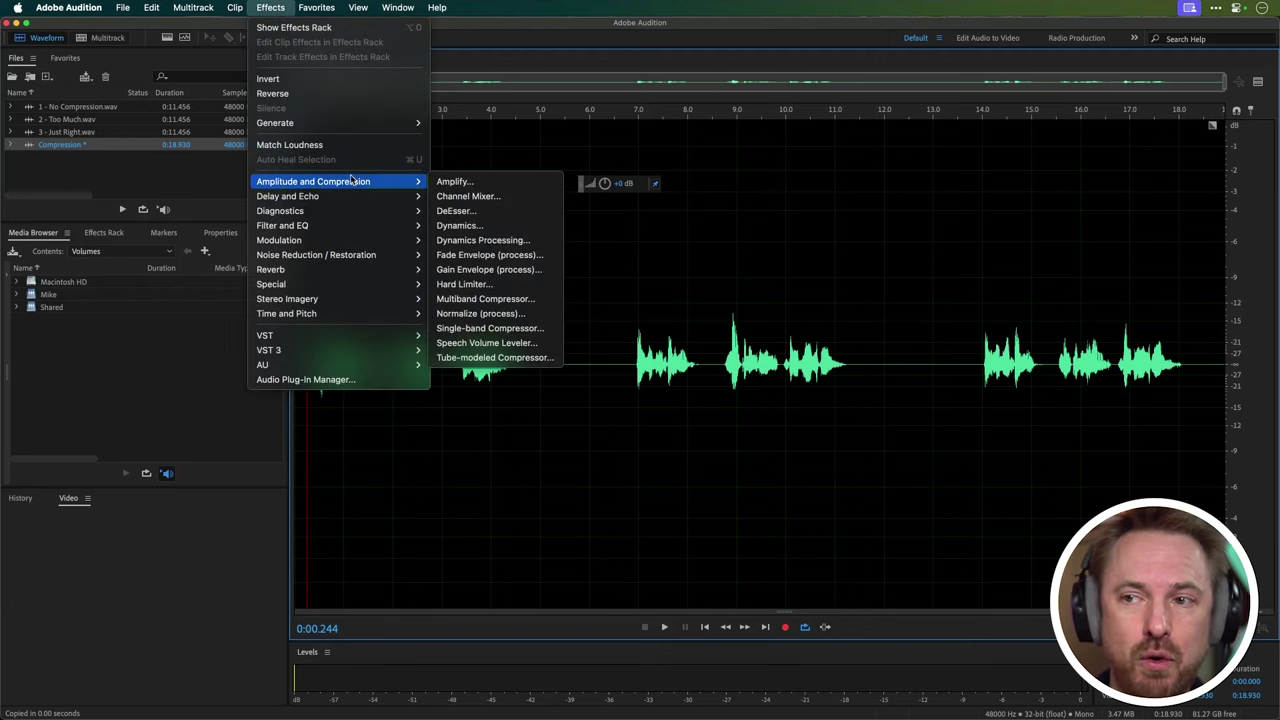
{"action": "left_click", "coordinate": [467, 226]}
{"action": "left_click", "coordinate": [205, 176]}
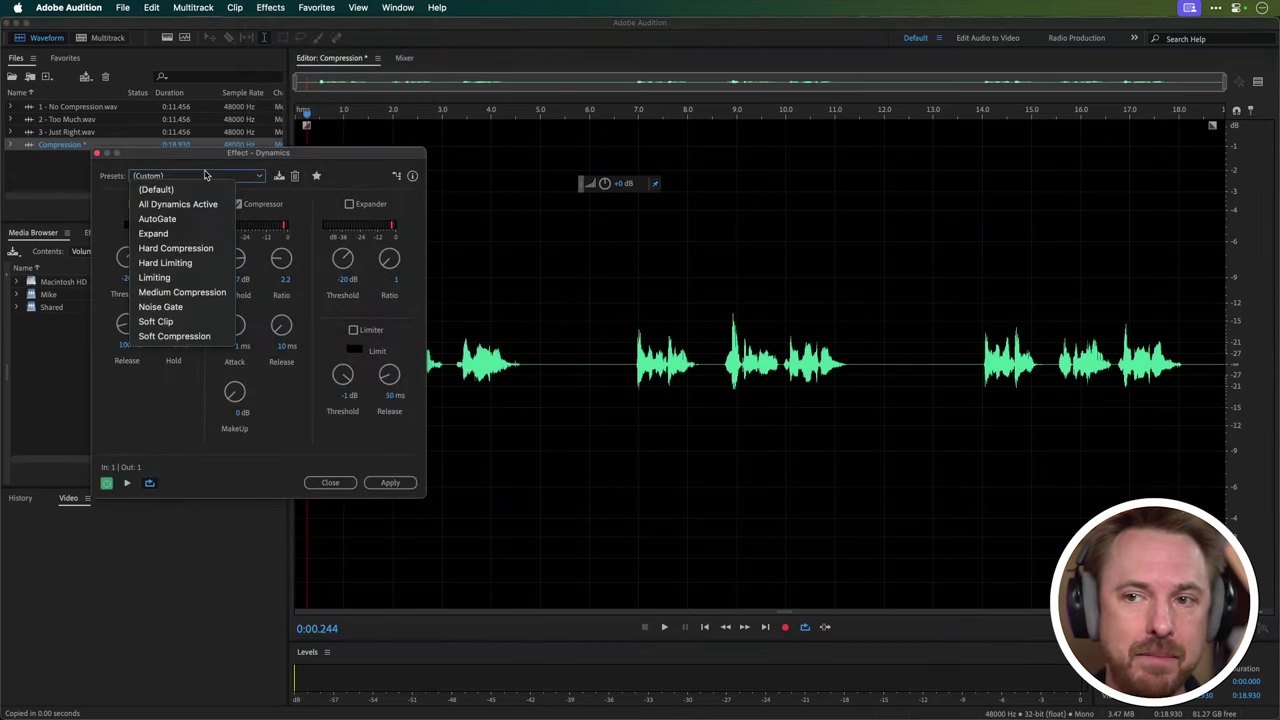
{"action": "left_click", "coordinate": [201, 188]}
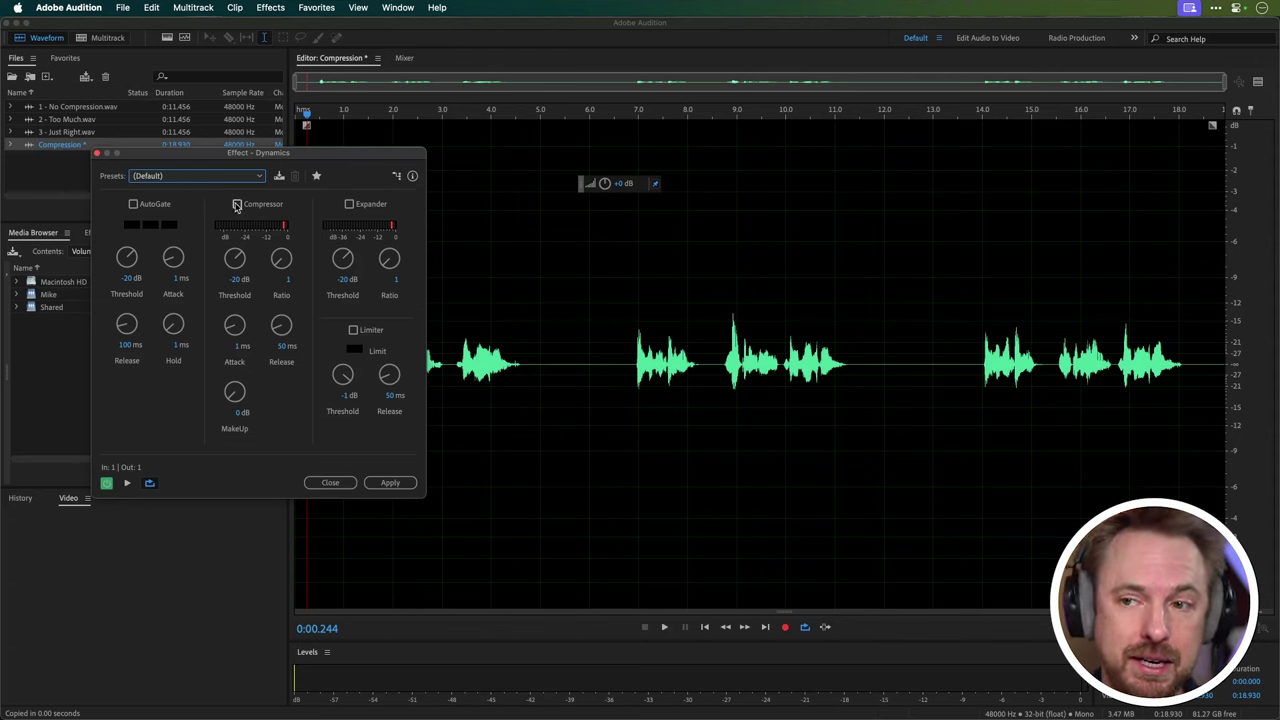
- Enable the Dynamics compressor and enter a -21 dB threshold, leaving the ratio at 1
{"action": "left_click", "coordinate": [237, 204]}
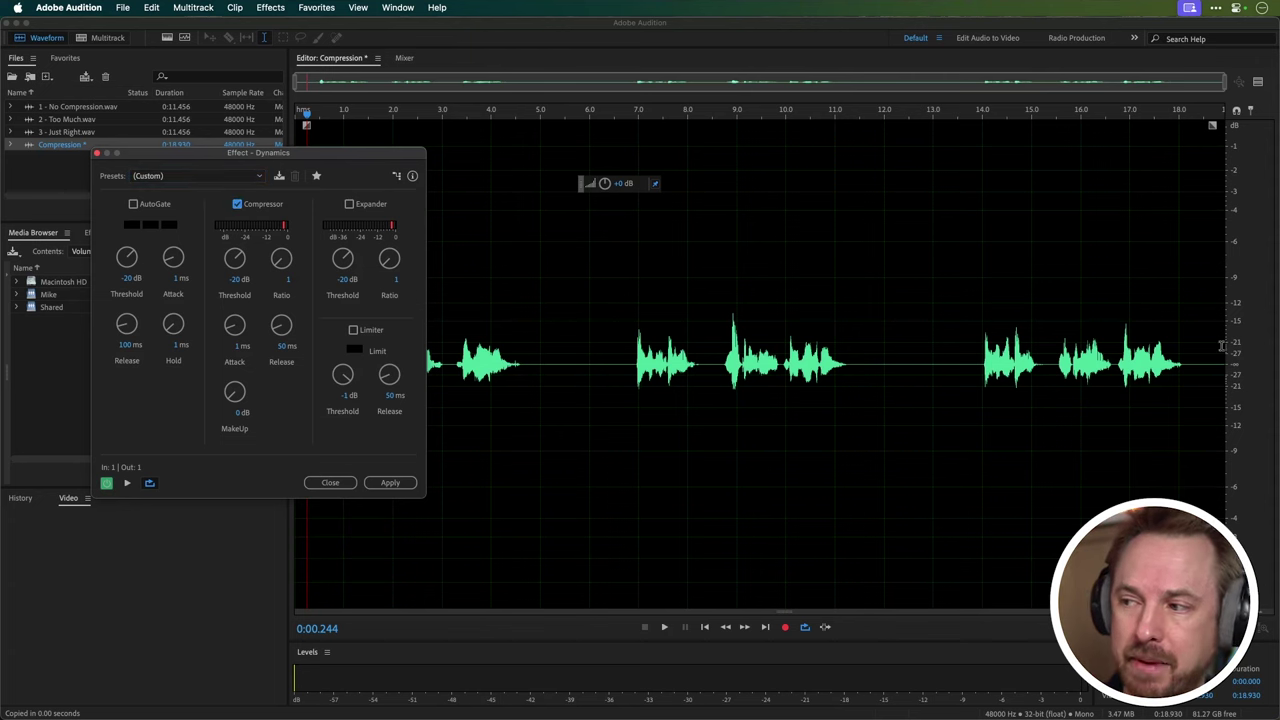
{"action": "left_click", "coordinate": [233, 279]}
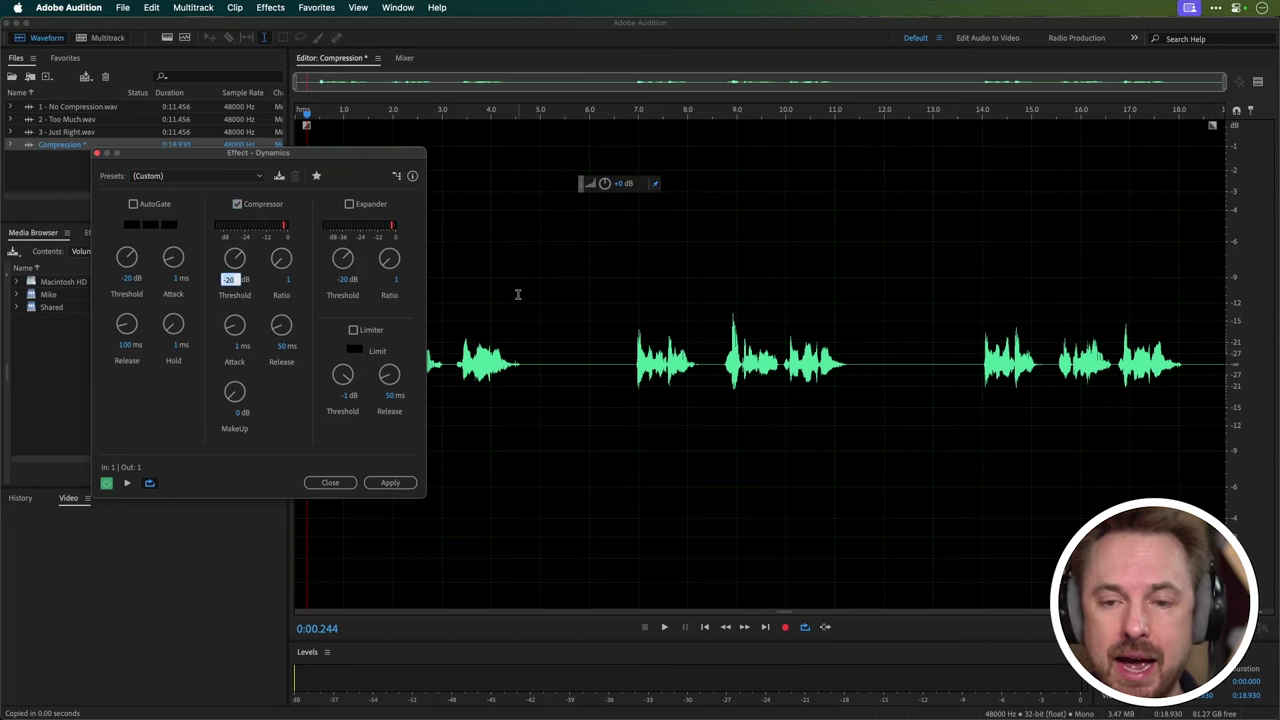
{"action": "type", "text": "-2"}
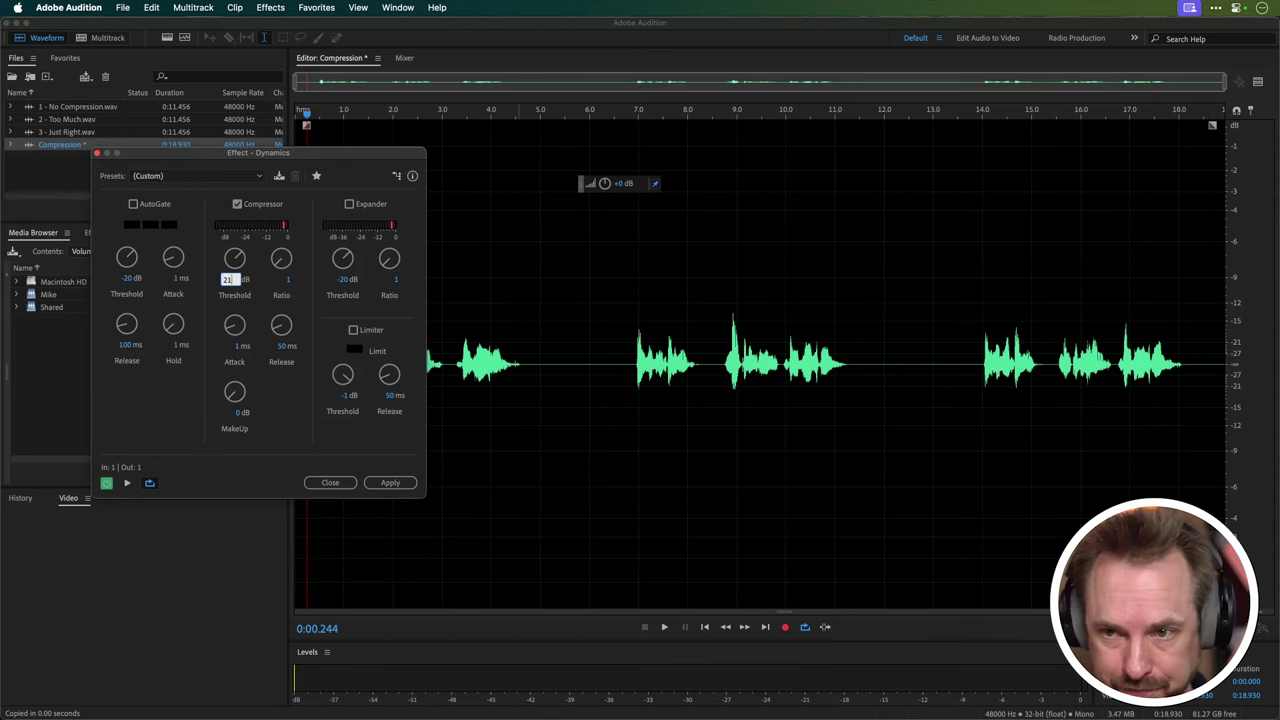
{"action": "type", "text": "1"}
{"action": "key", "text": "Return"}
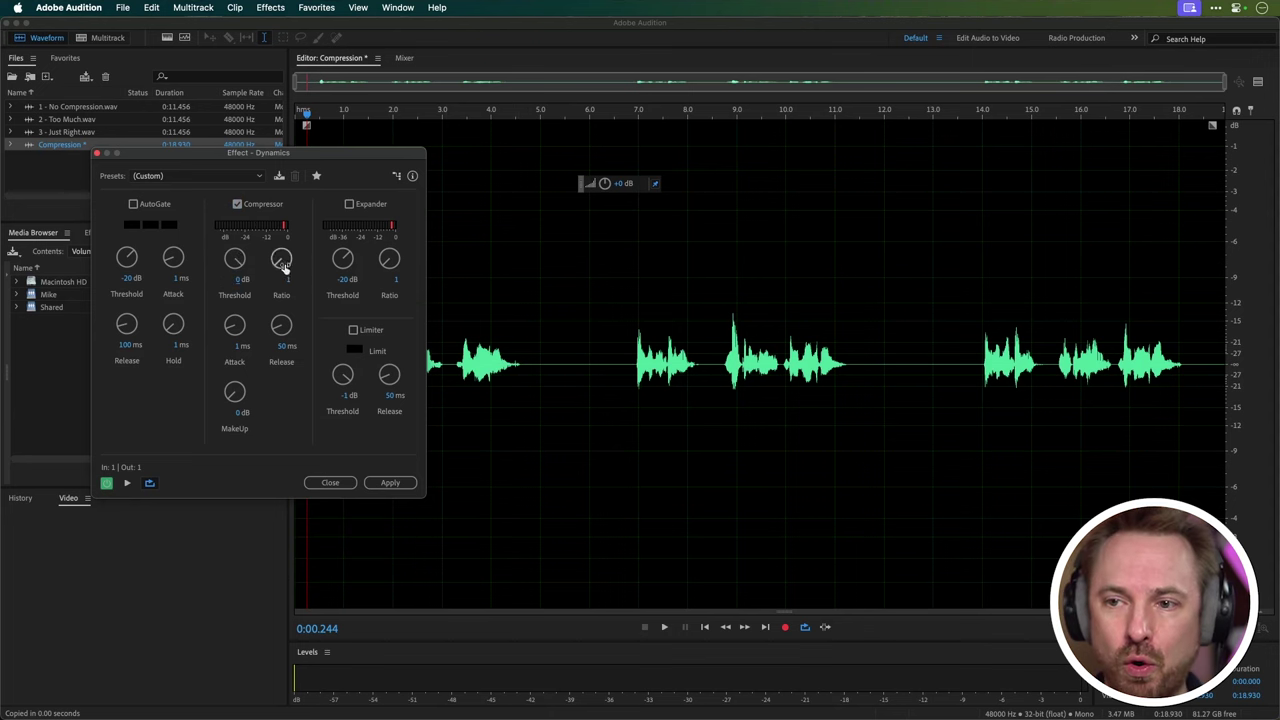
{"action": "left_click", "coordinate": [233, 279]}
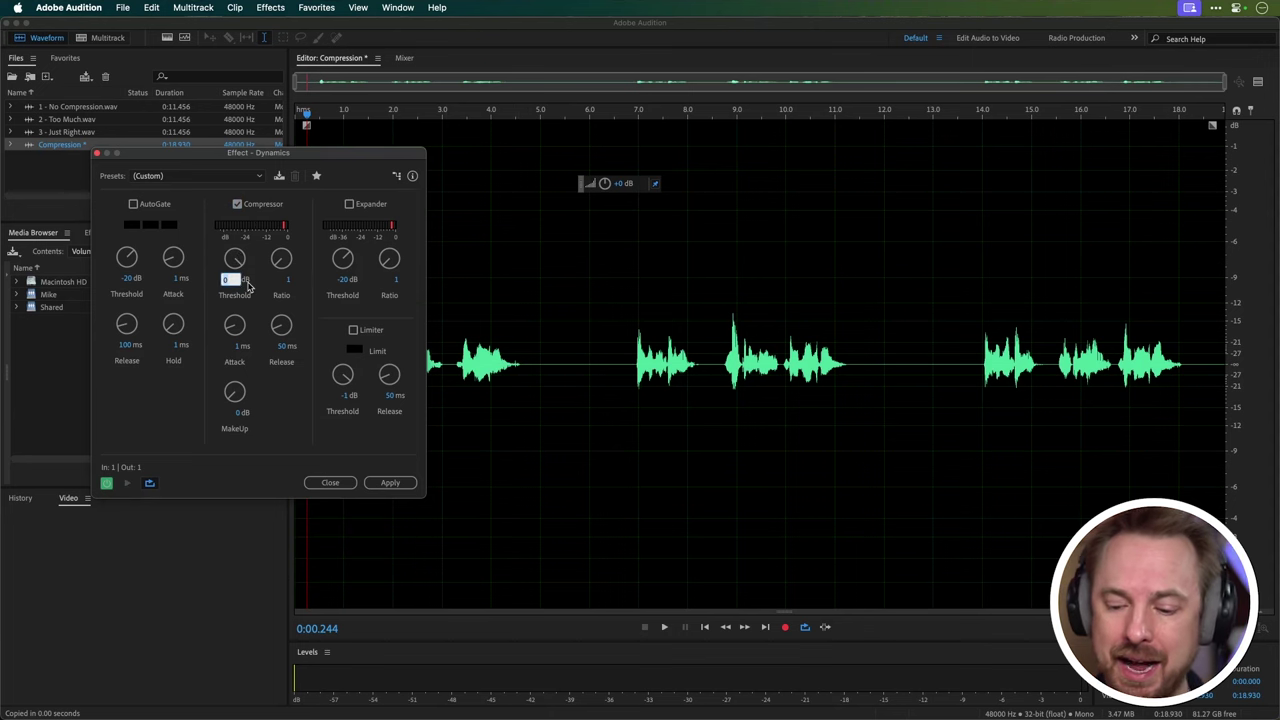
{"action": "type", "text": "-21"}
{"action": "key", "text": "Return"}
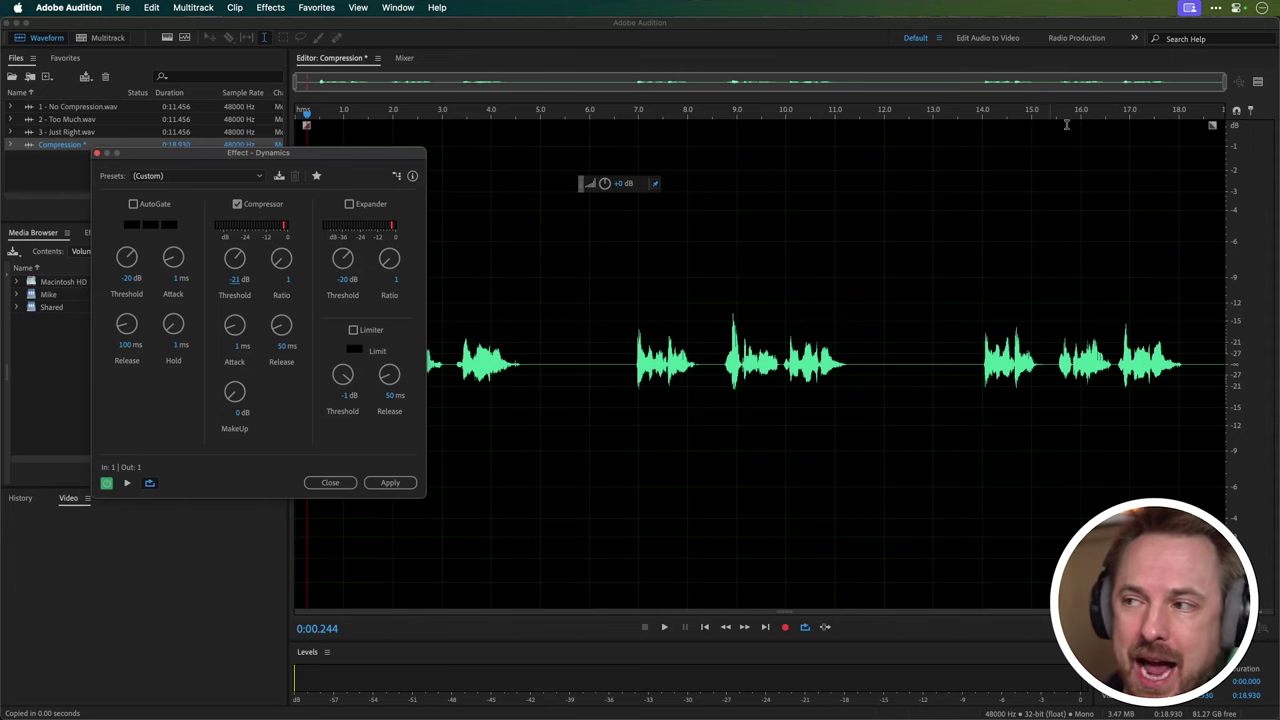
- Show the compressed preview beneath the original waveform and move the Dynamics dialog right
{"action": "left_click", "coordinate": [1257, 80]}
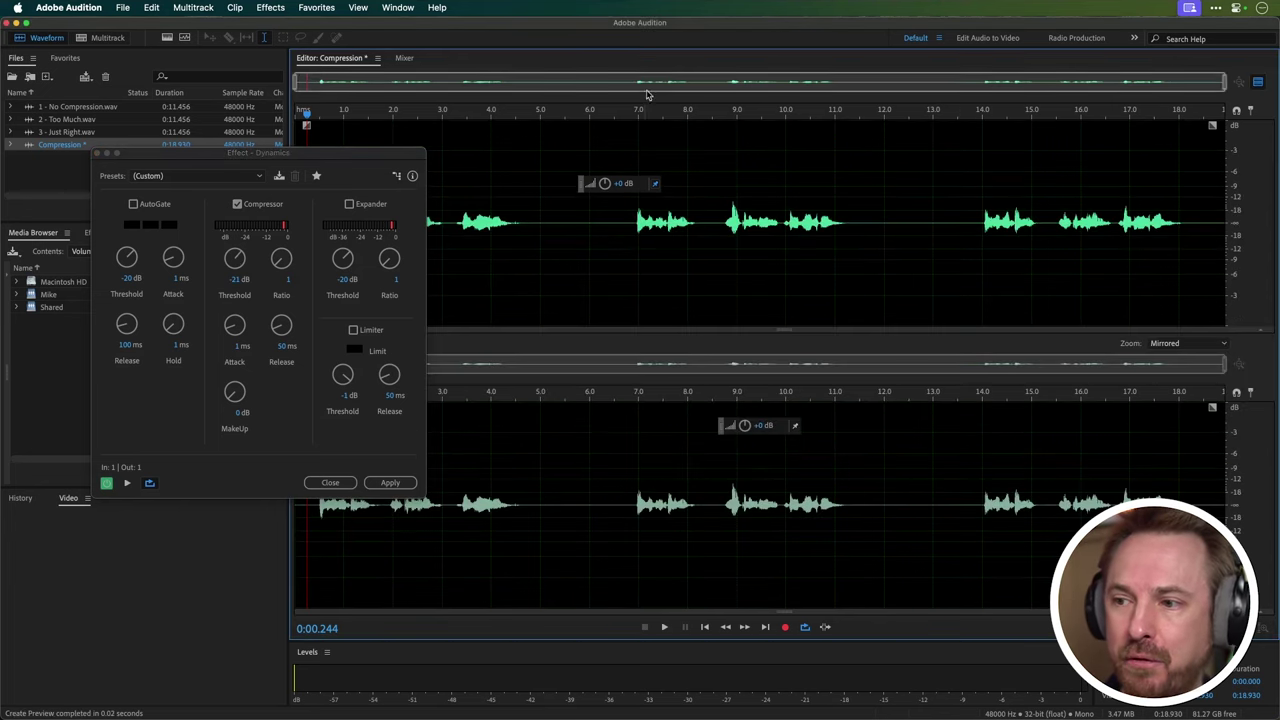
{"action": "left_click_drag", "start_coordinate": [335, 160], "coordinate": [1092, 183]}
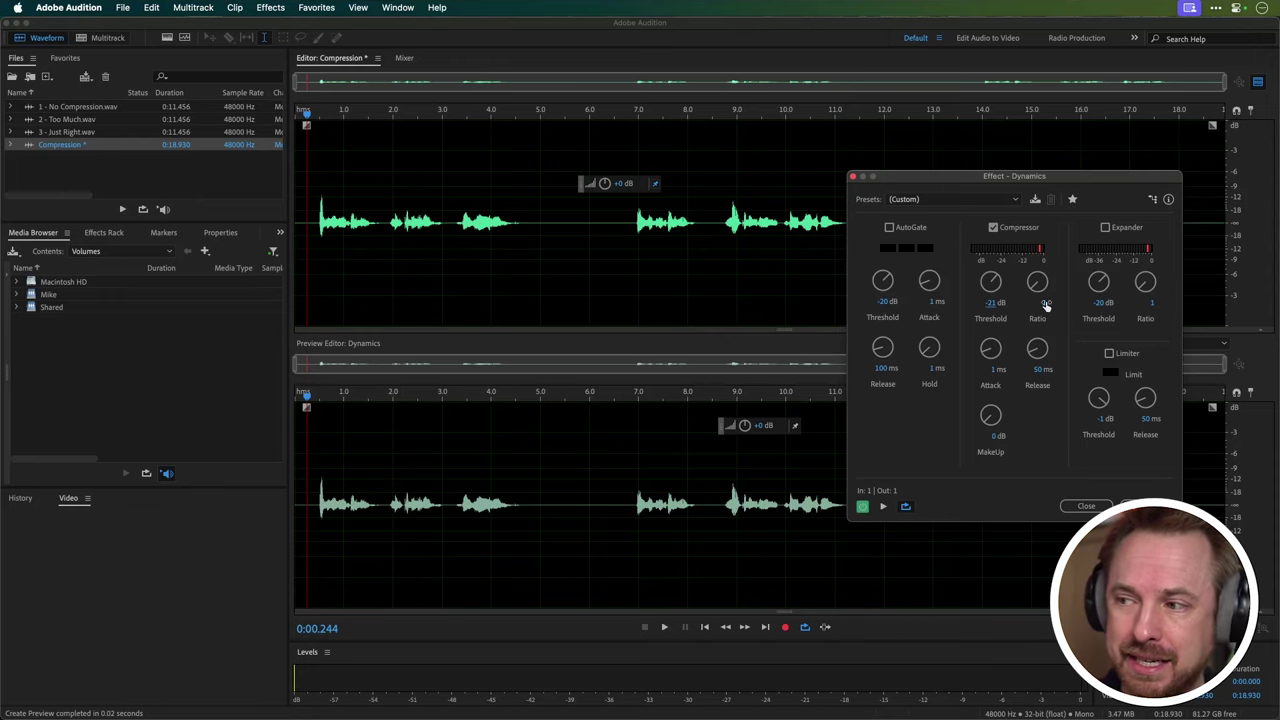
- Increase the compressor ratio to 2, then to 3
{"action": "left_click", "coordinate": [1040, 302]}
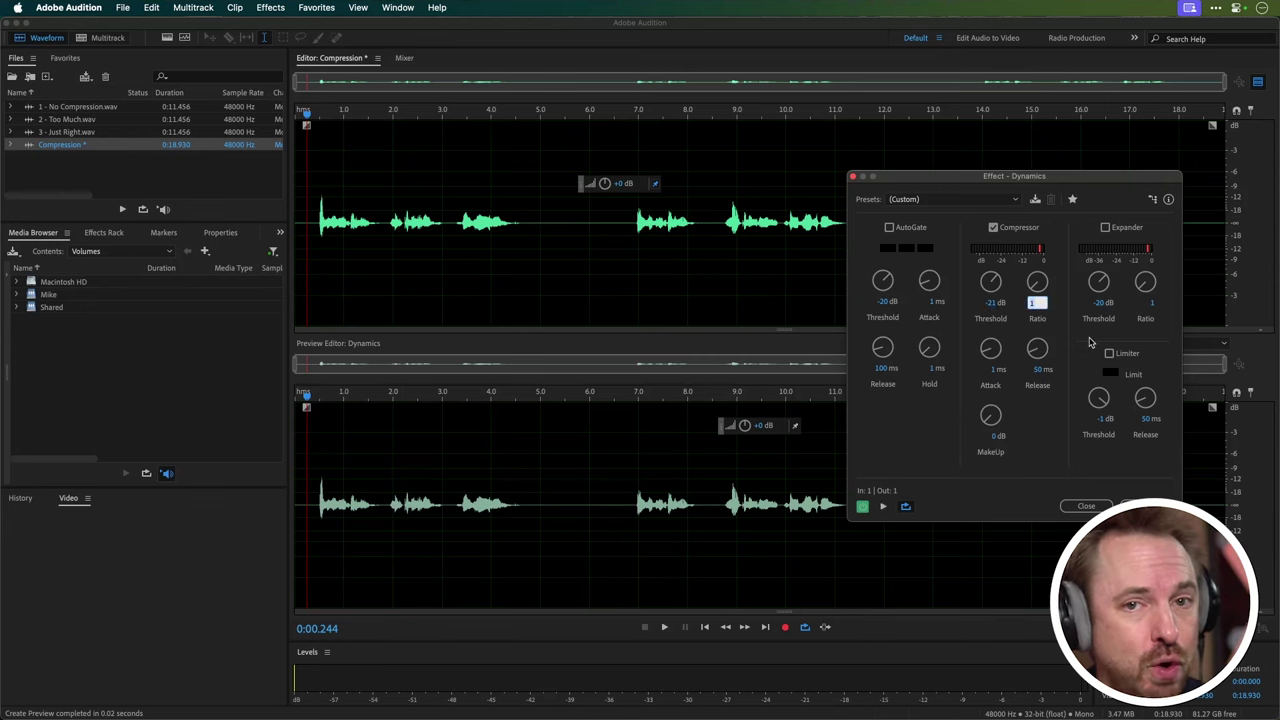
{"action": "type", "text": "2"}
{"action": "key", "text": "Return"}
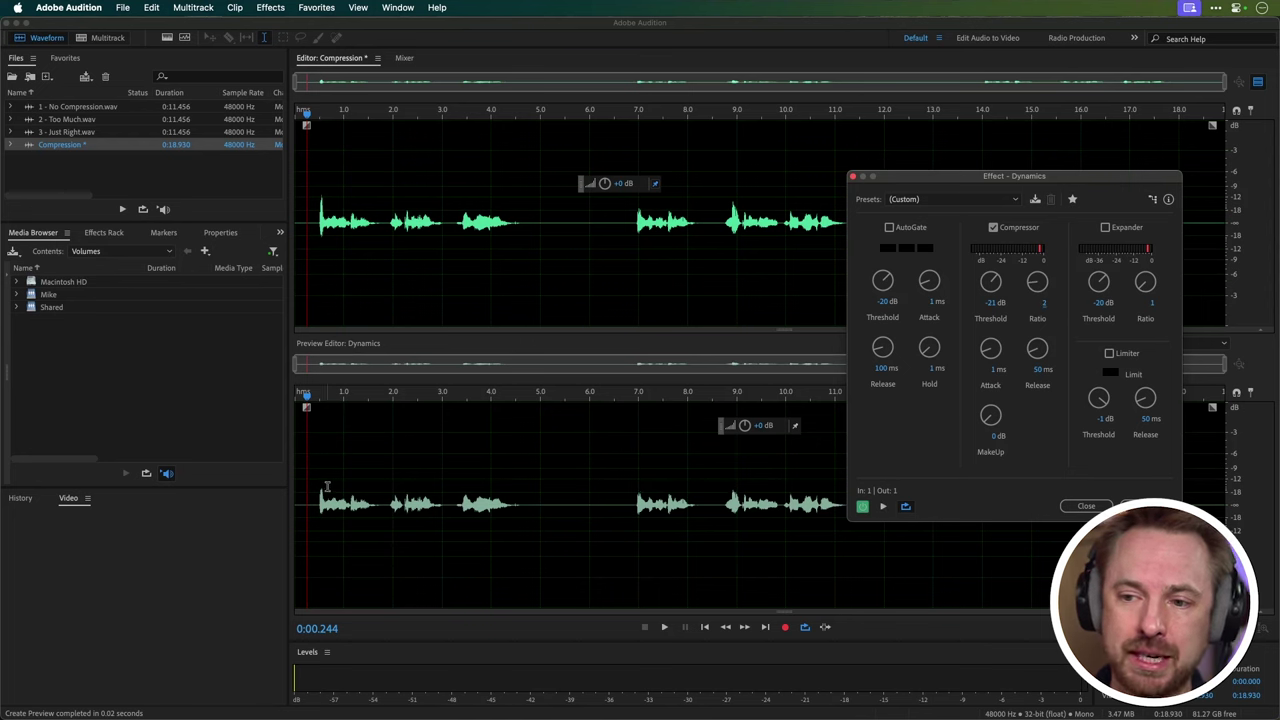
{"action": "left_click", "coordinate": [1040, 302]}
{"action": "key", "text": "Return"}
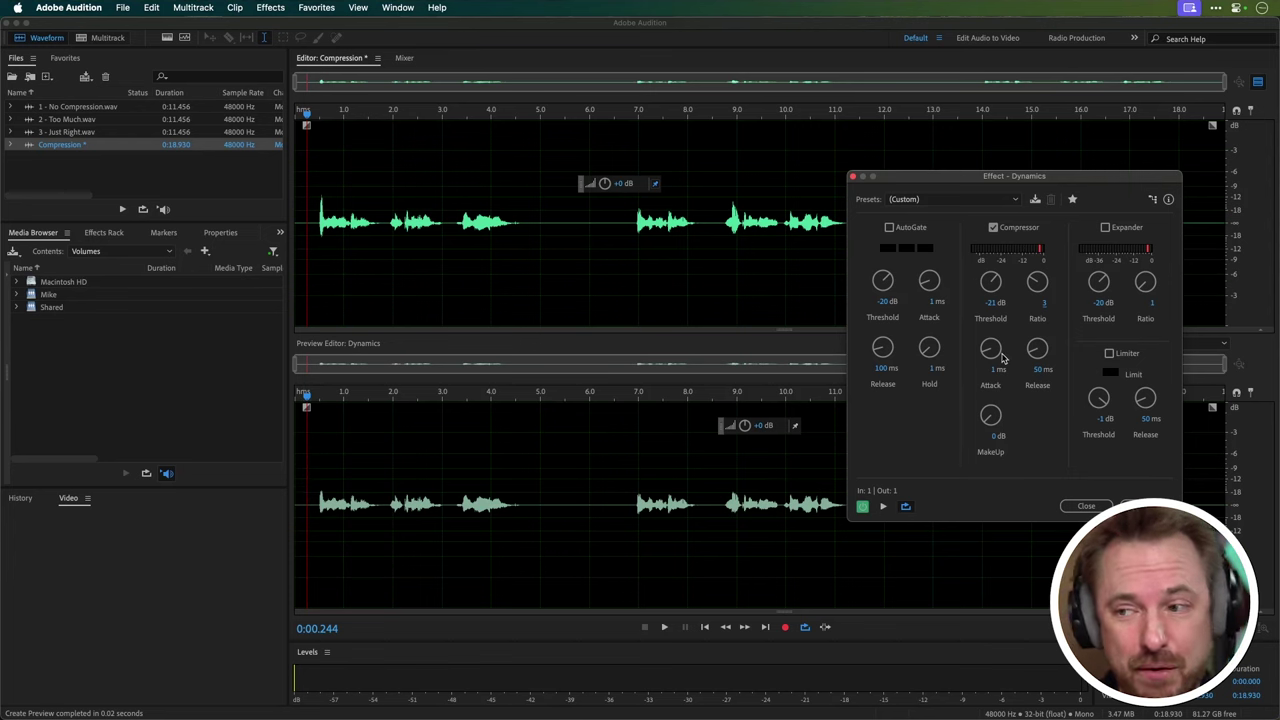
{"action": "left_click_drag", "start_coordinate": [997, 355], "coordinate": [1018, 306]}
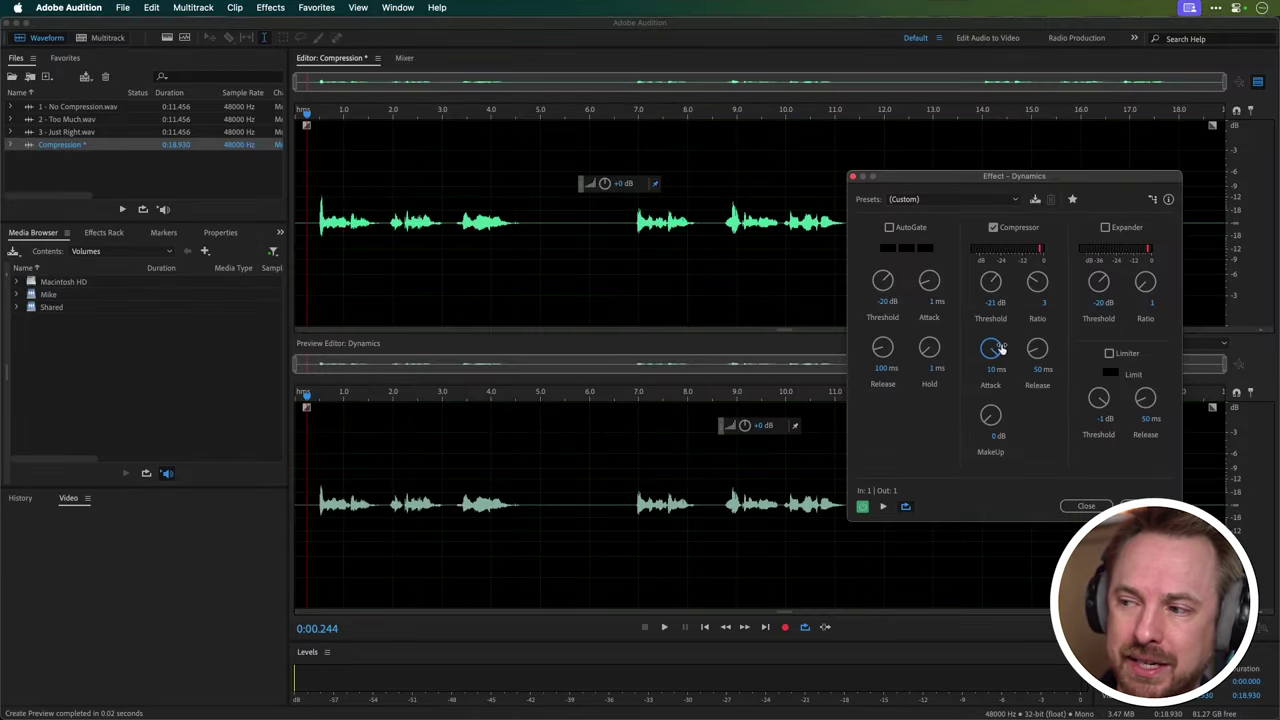
{"action": "left_click_drag", "start_coordinate": [997, 348], "coordinate": [985, 619]}
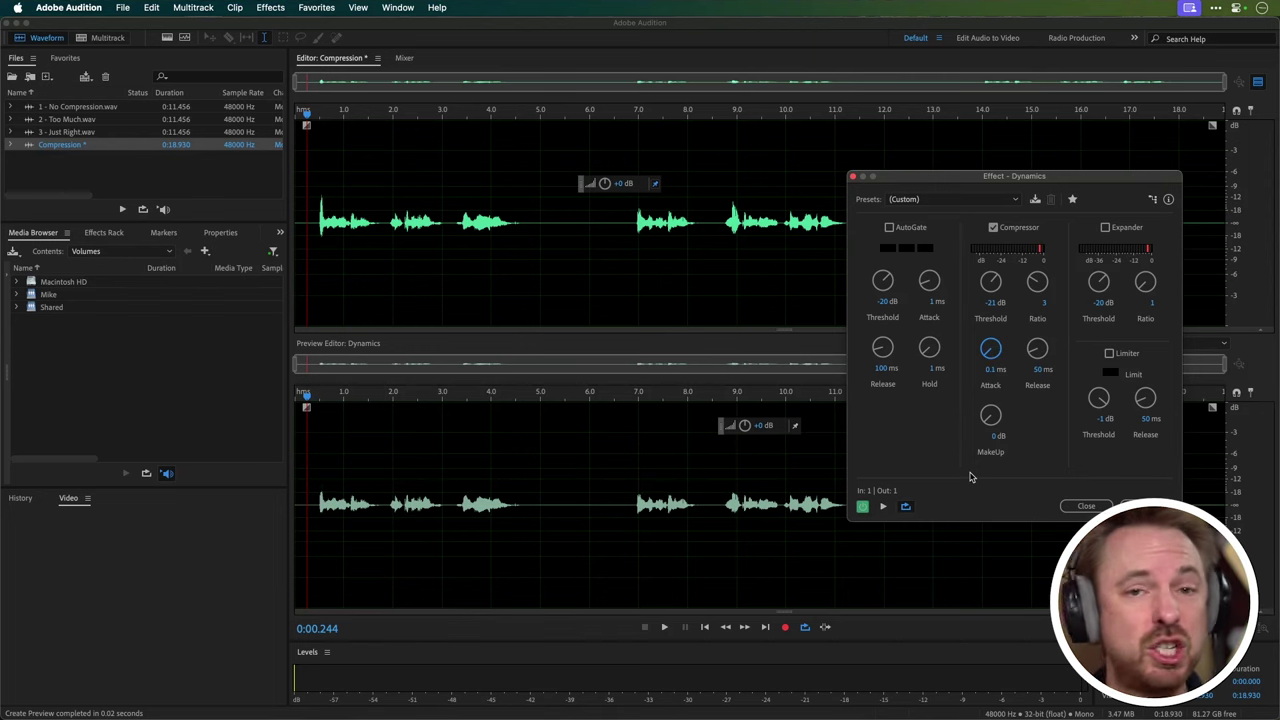
{"action": "left_click", "coordinate": [988, 369]}
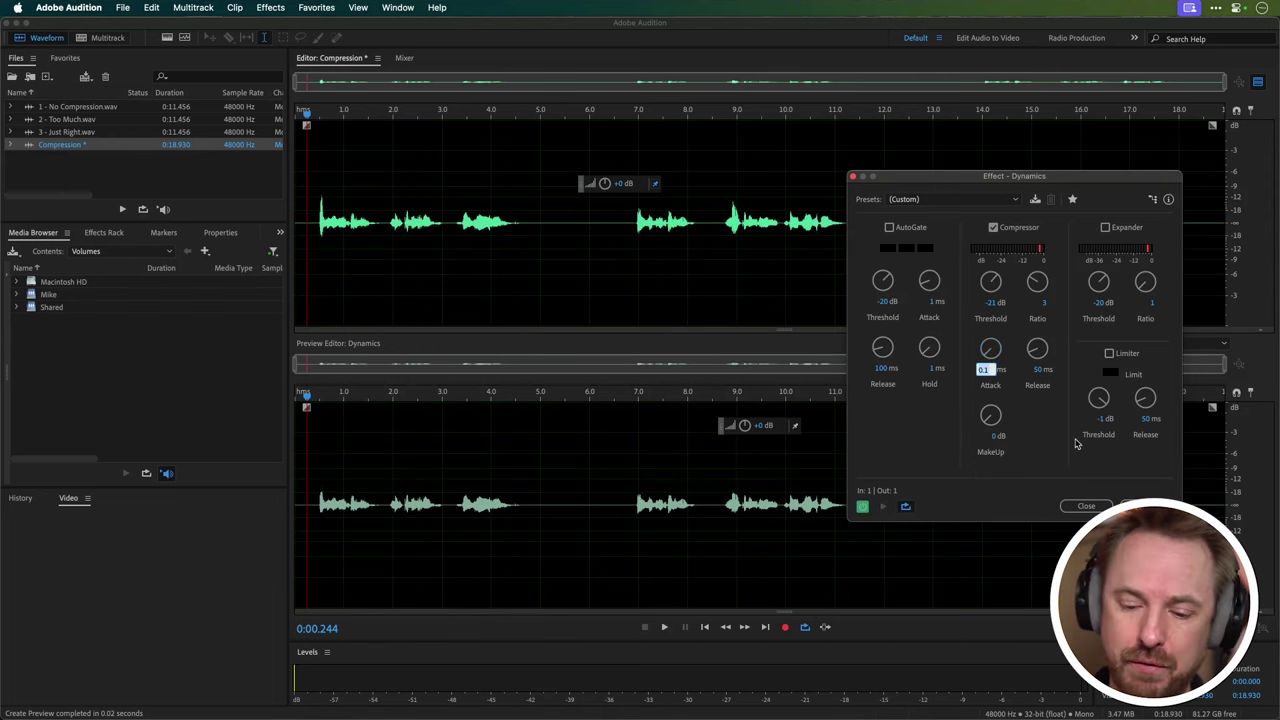
{"action": "key", "text": "Return"}
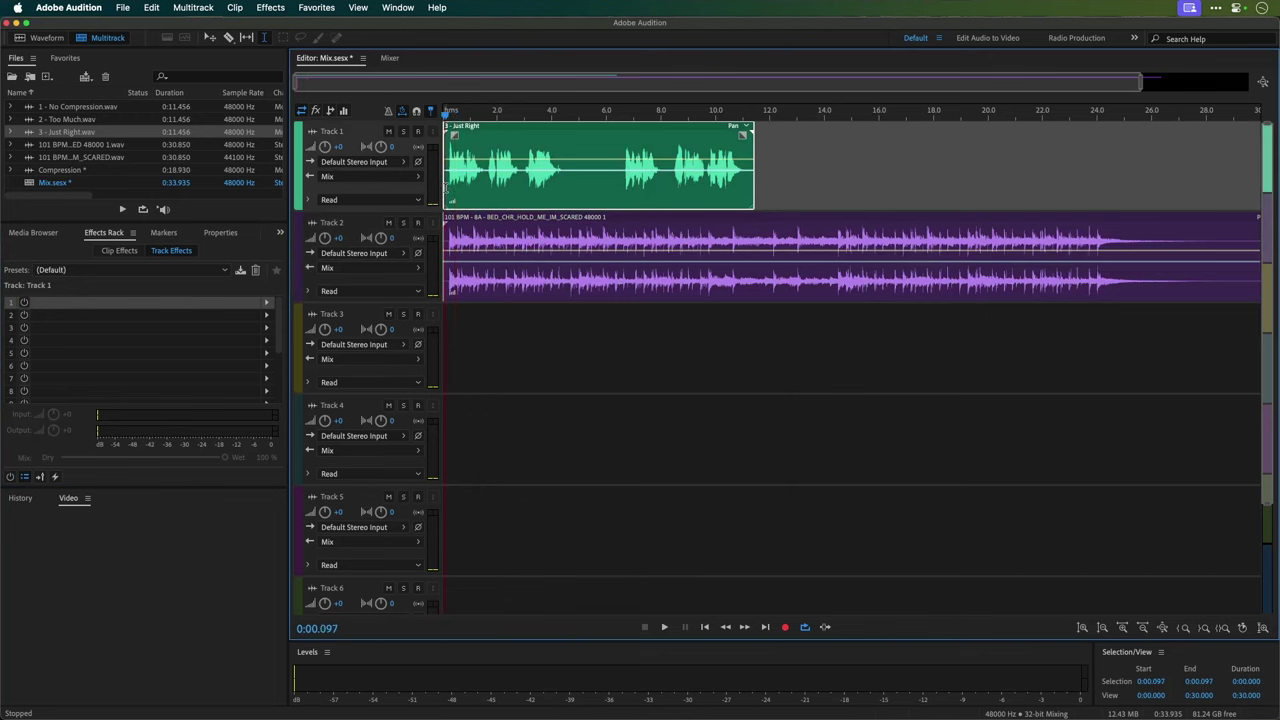
- Pull the Track 2 music clip's volume down to about -6 dB and play the mix
{"action": "key", "text": "space"}
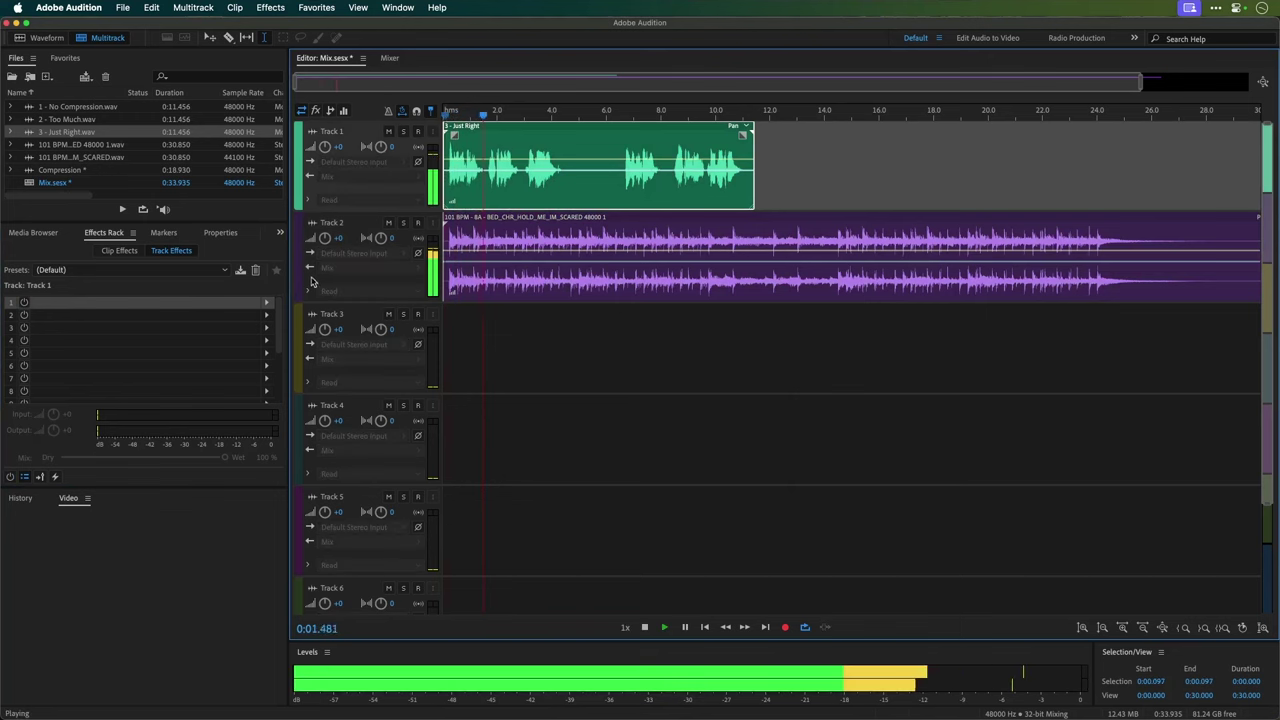
{"action": "key", "text": "space"}
{"action": "left_click", "coordinate": [448, 262]}
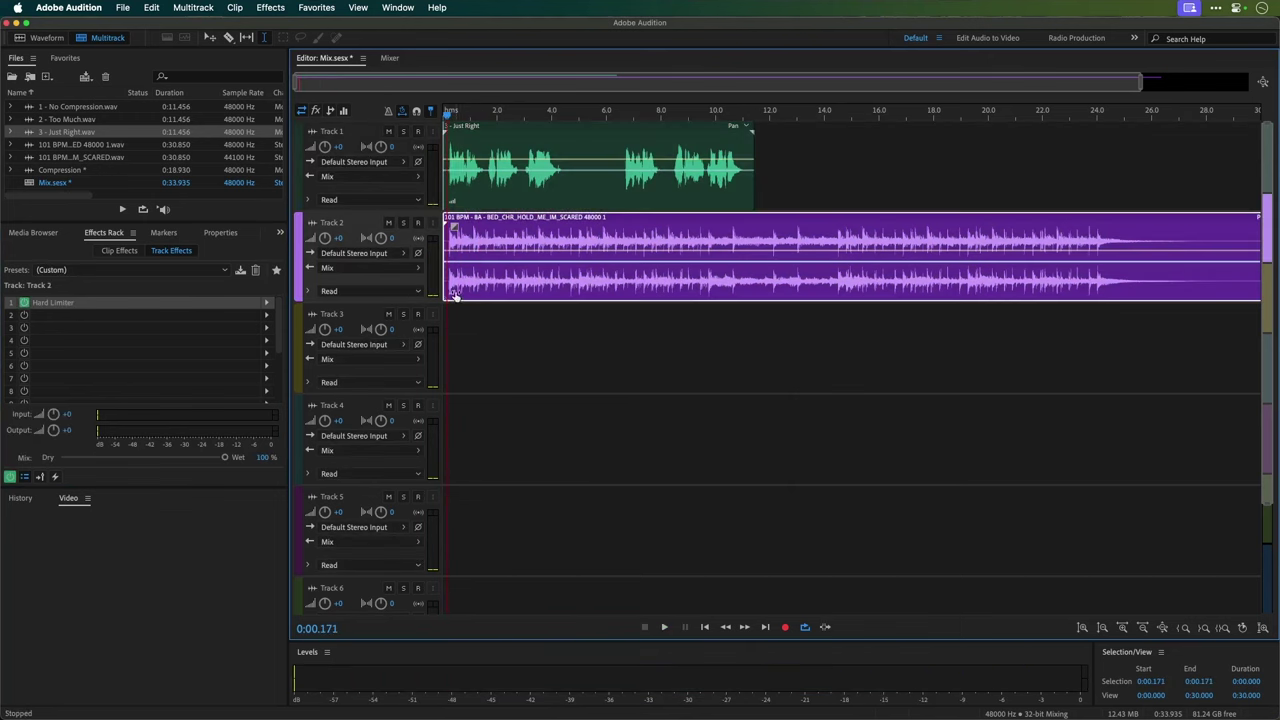
{"action": "left_click_drag", "start_coordinate": [453, 294], "coordinate": [451, 291]}
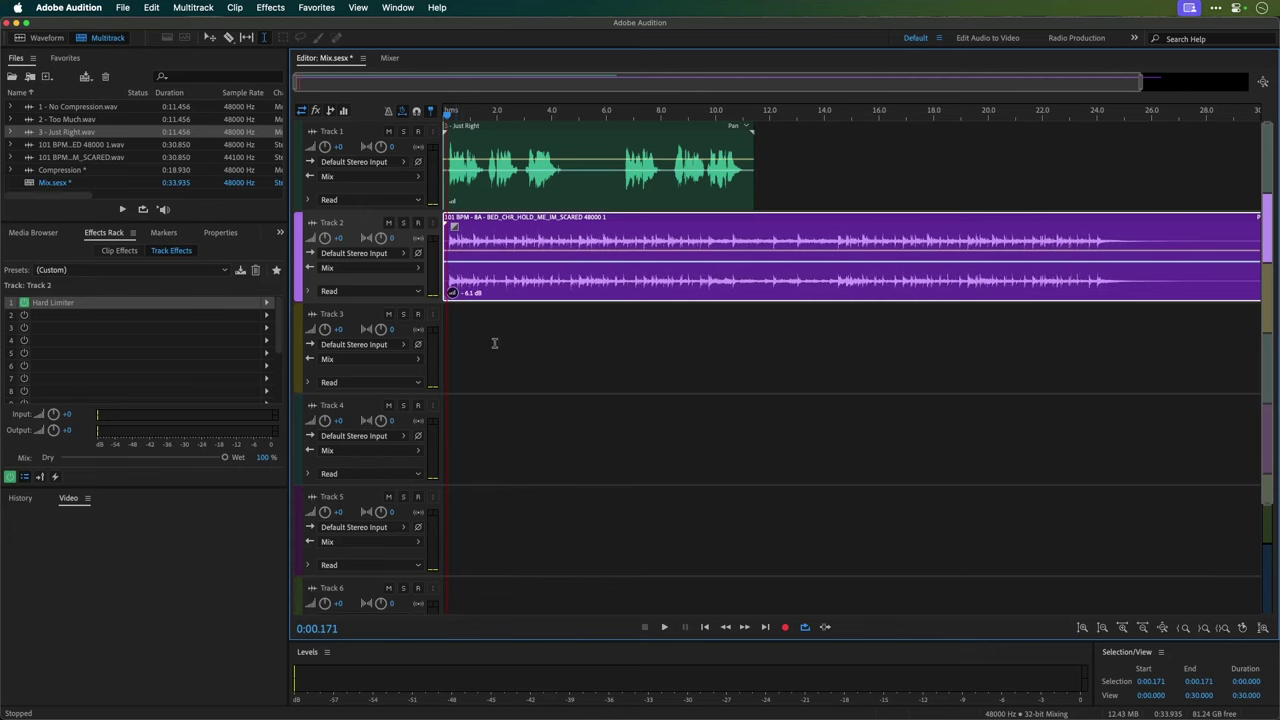
{"action": "key", "text": "space"}
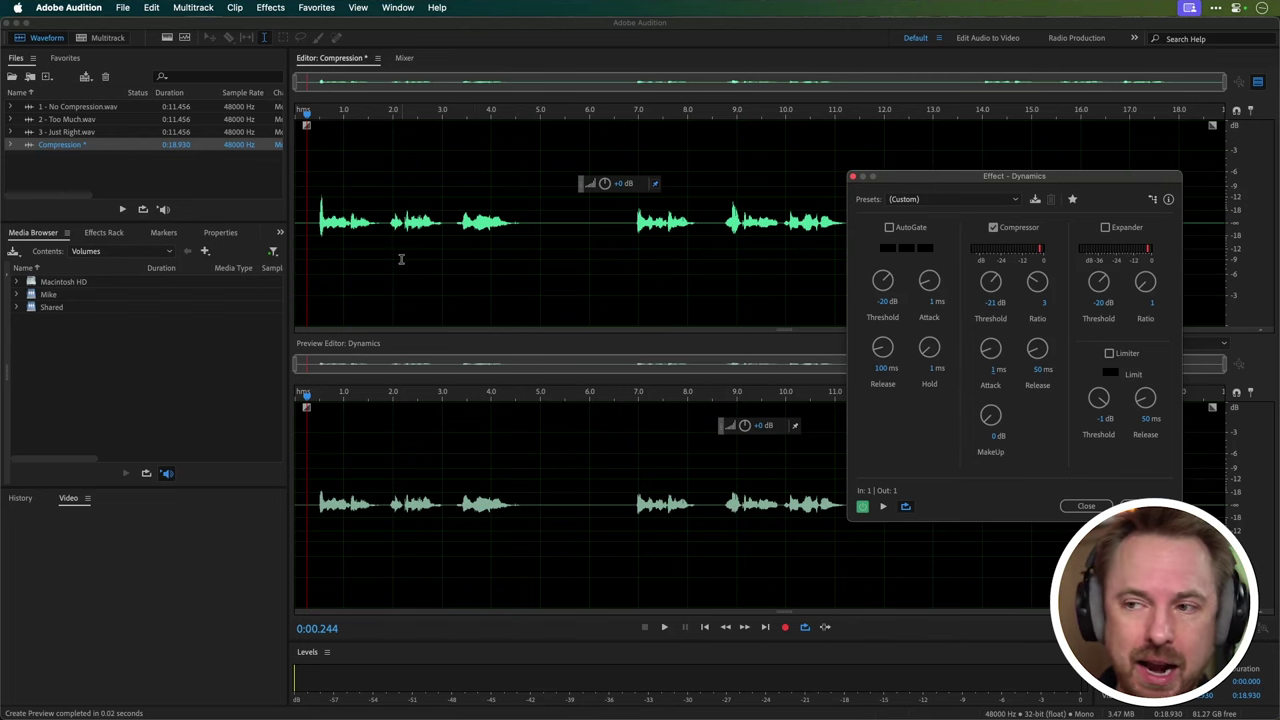
{"action": "left_click", "coordinate": [312, 250]}
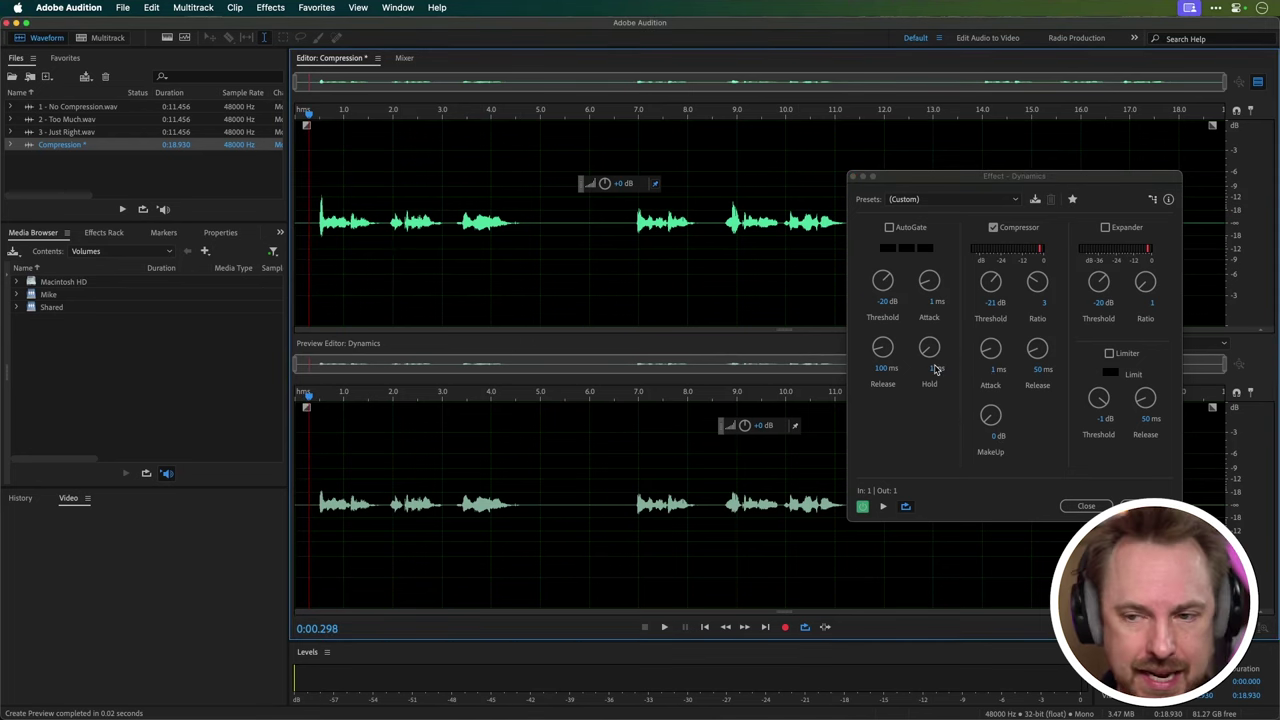
{"action": "key", "text": "space"}
{"action": "key", "text": "space"}
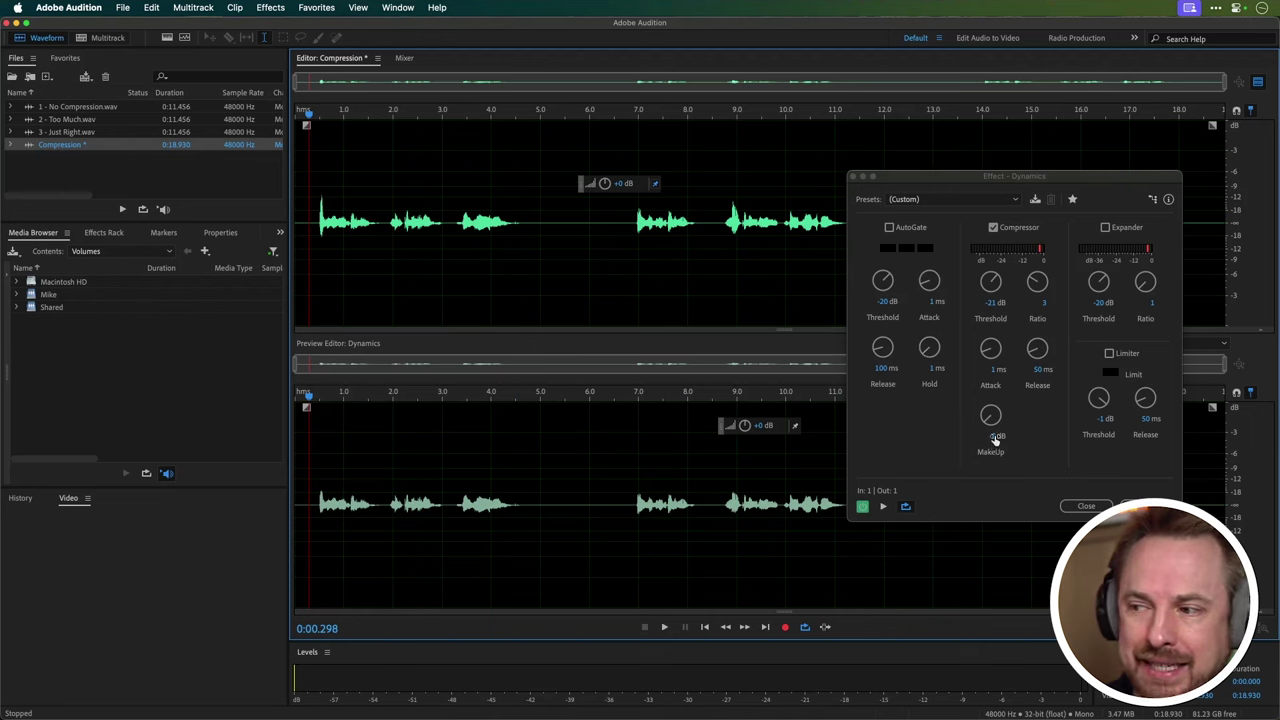
- Set the Dynamics MakeUp gain to 15 dB and preview the voice
{"action": "left_click", "coordinate": [996, 440]}
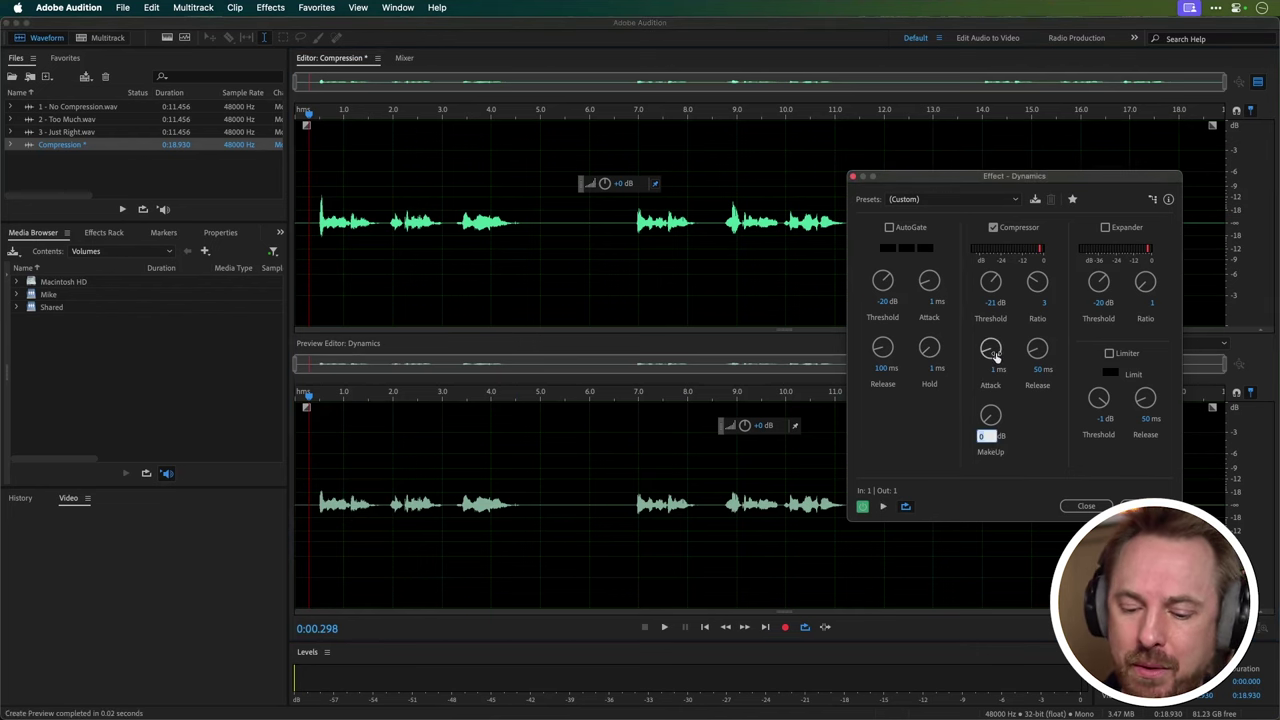
{"action": "type", "text": "15"}
{"action": "key", "text": "Return"}
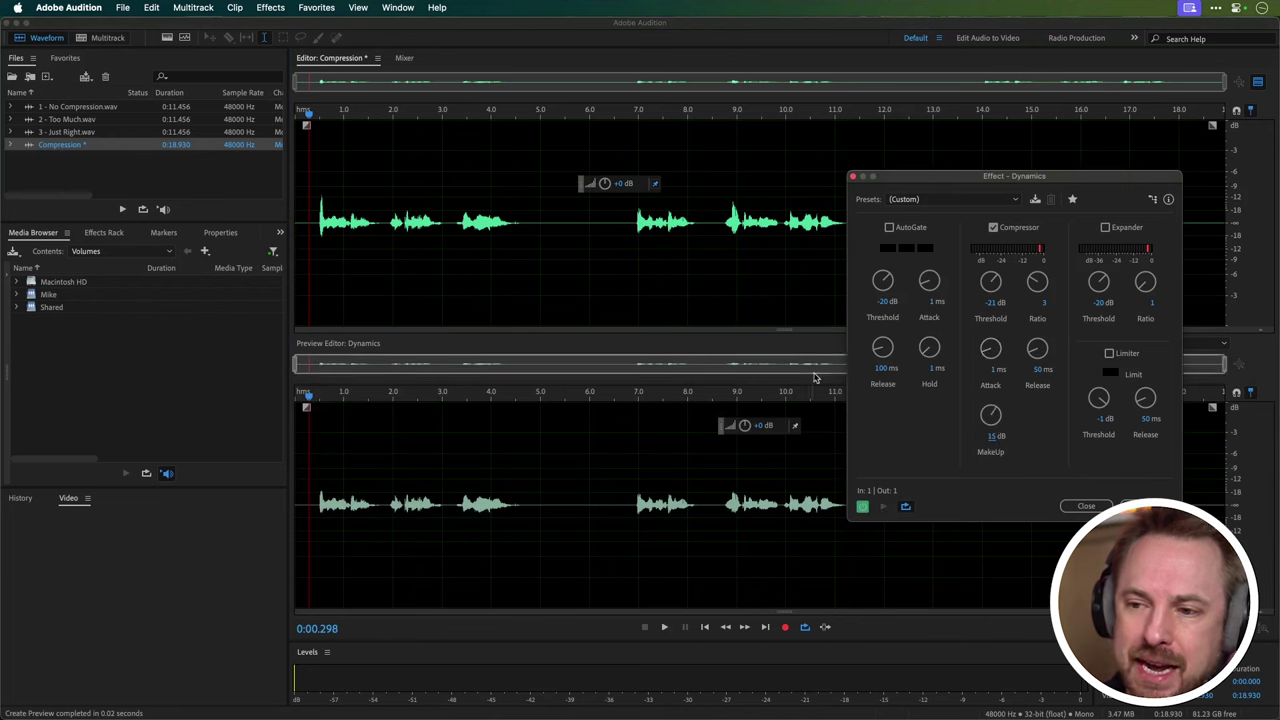
{"action": "key", "text": "space"}
{"action": "key", "text": "space"}
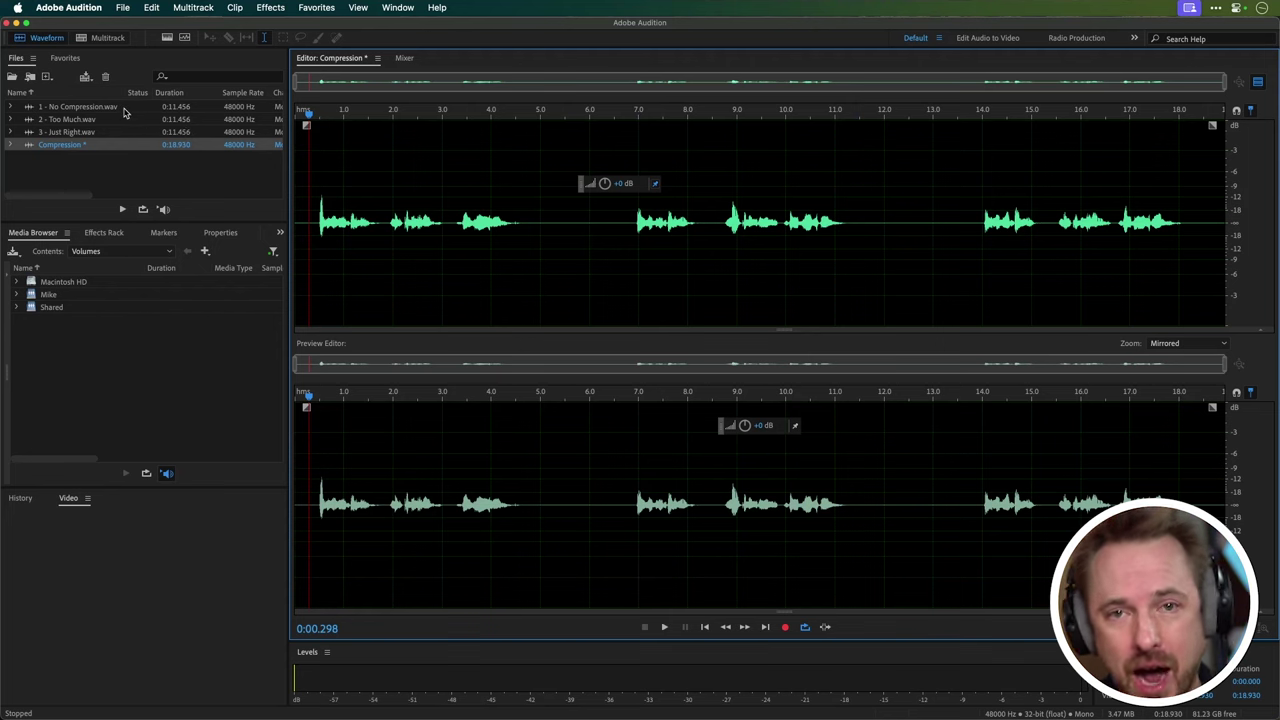
- Play the No Compression sample, then the Too Much sample
{"action": "double_click", "coordinate": [124, 110]}
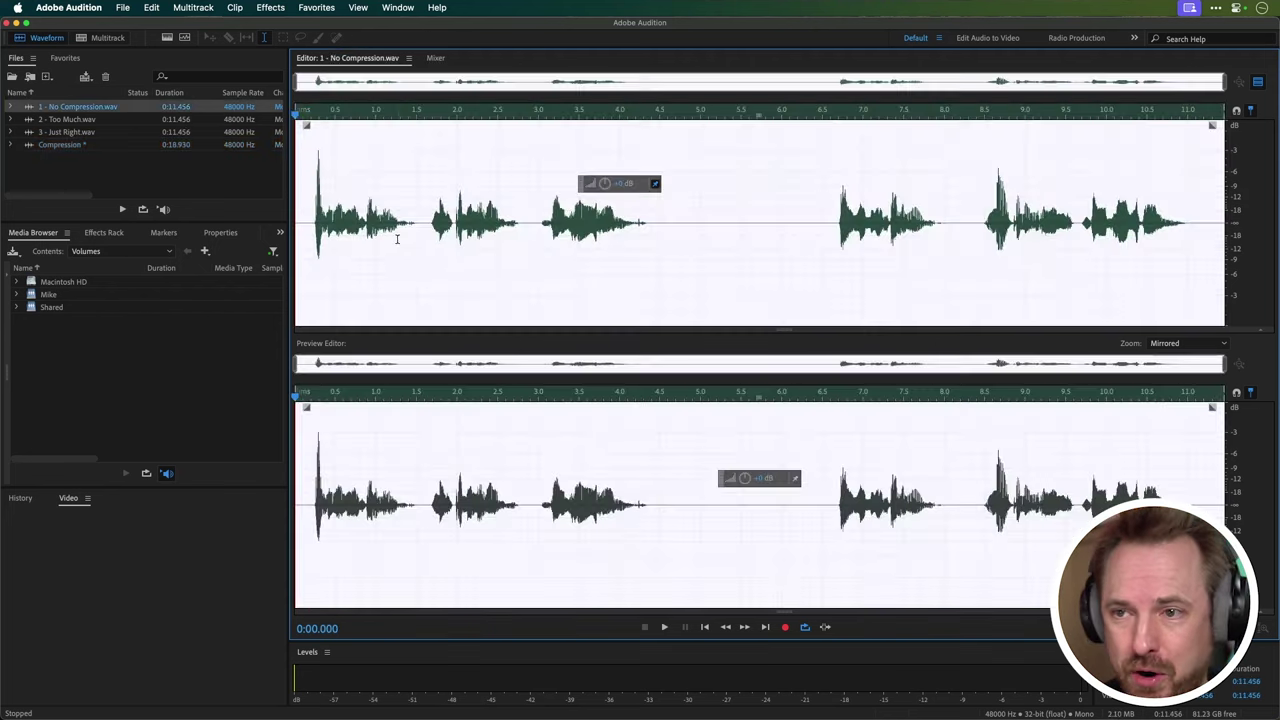
{"action": "left_click", "coordinate": [315, 242]}
{"action": "key", "text": "space"}
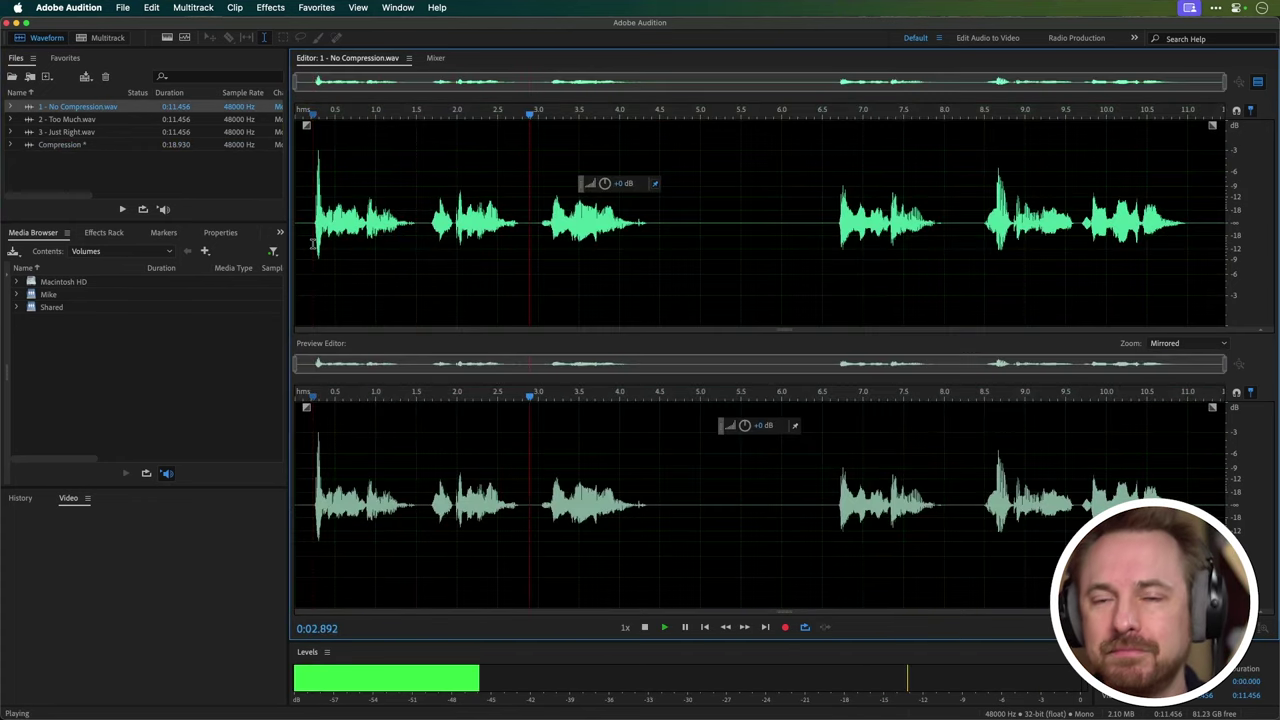
{"action": "key", "text": "space"}
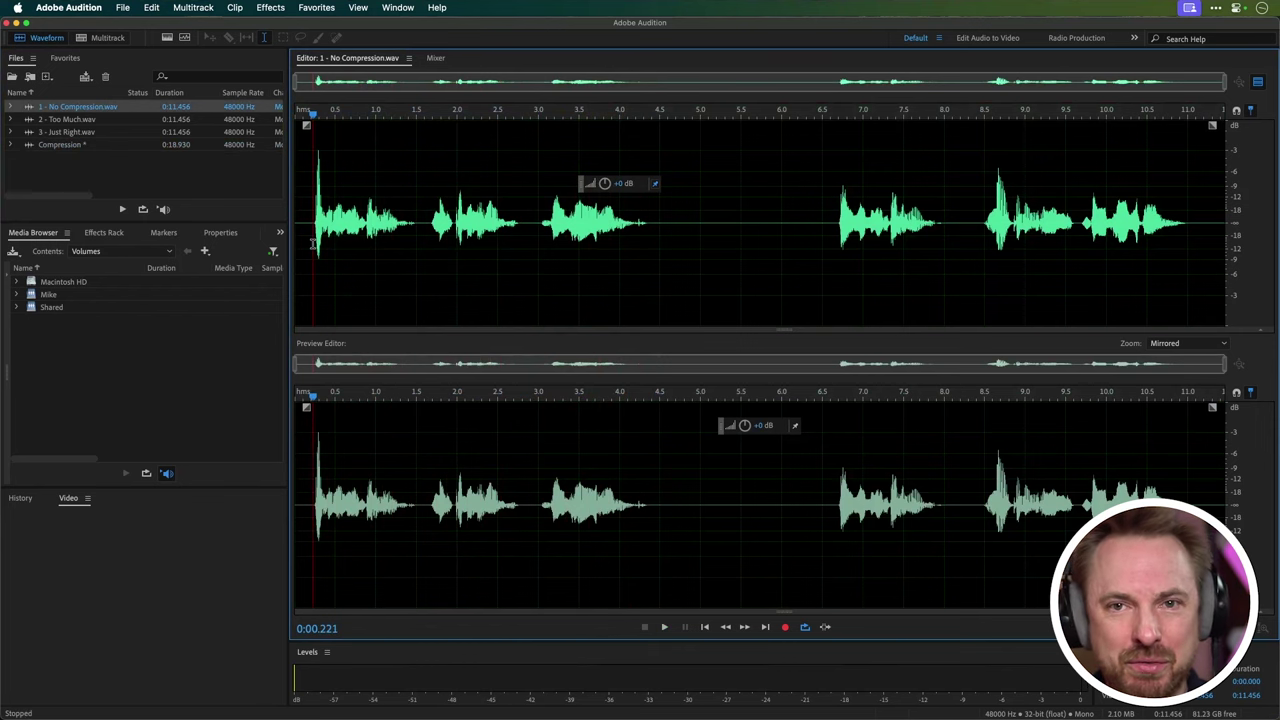
{"action": "left_click", "coordinate": [82, 121]}
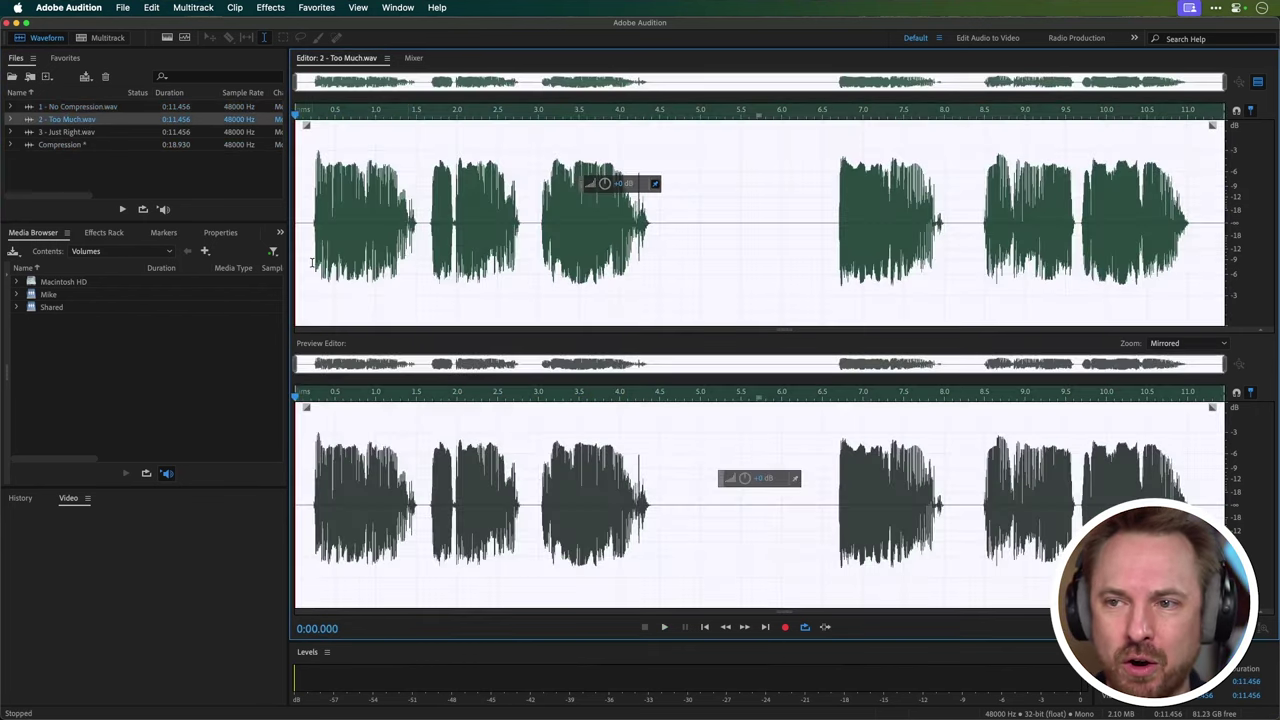
{"action": "key", "text": "space"}
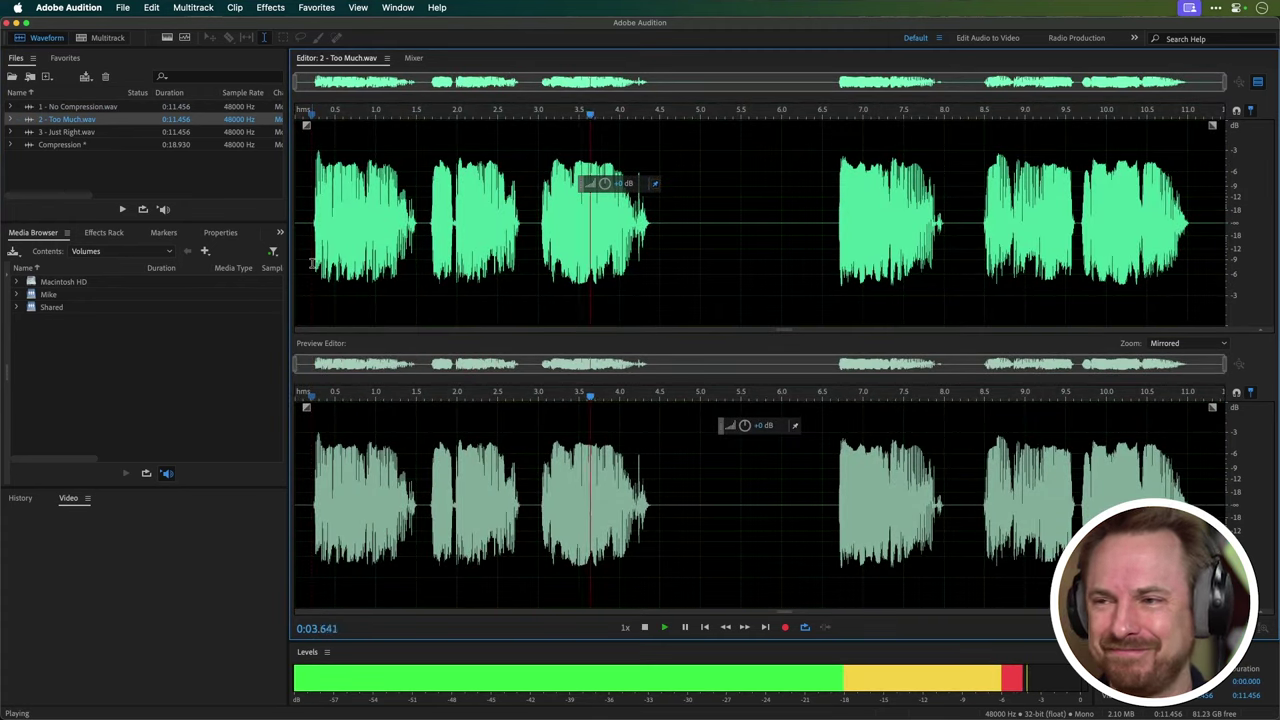
{"action": "key", "text": "space"}
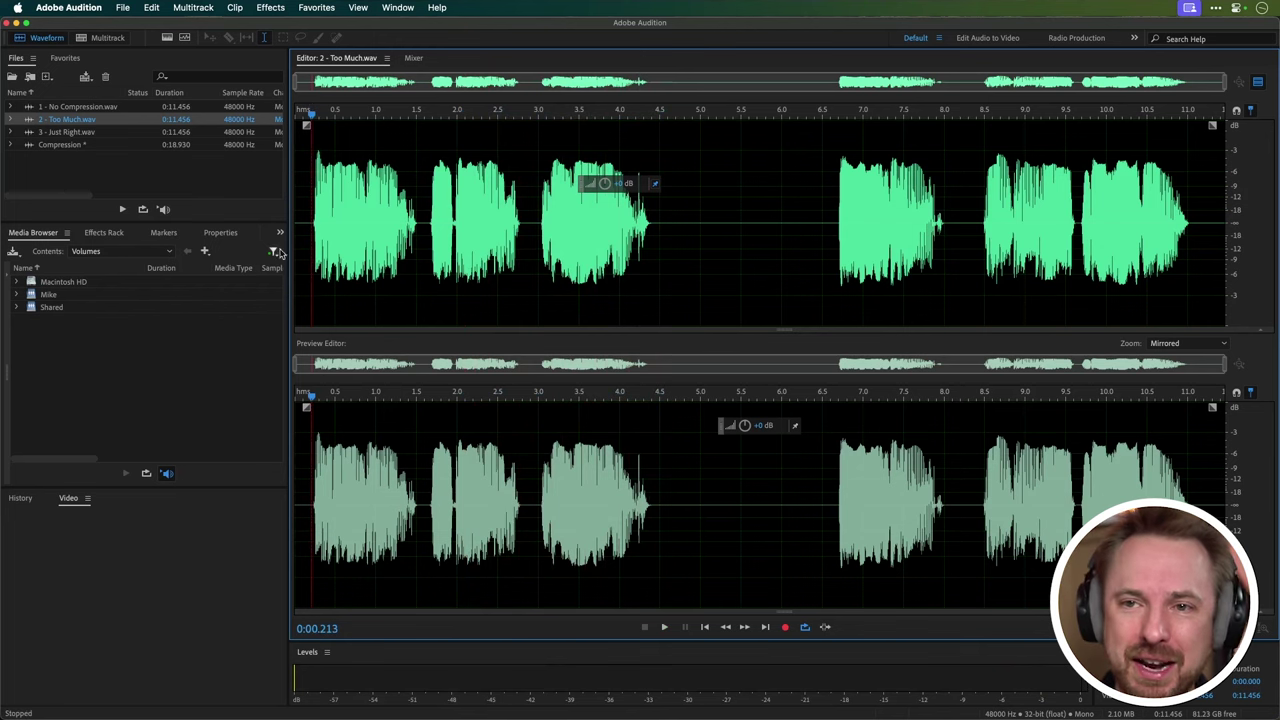
- Play the Just Right sample from near its start
{"action": "left_click", "coordinate": [100, 133]}
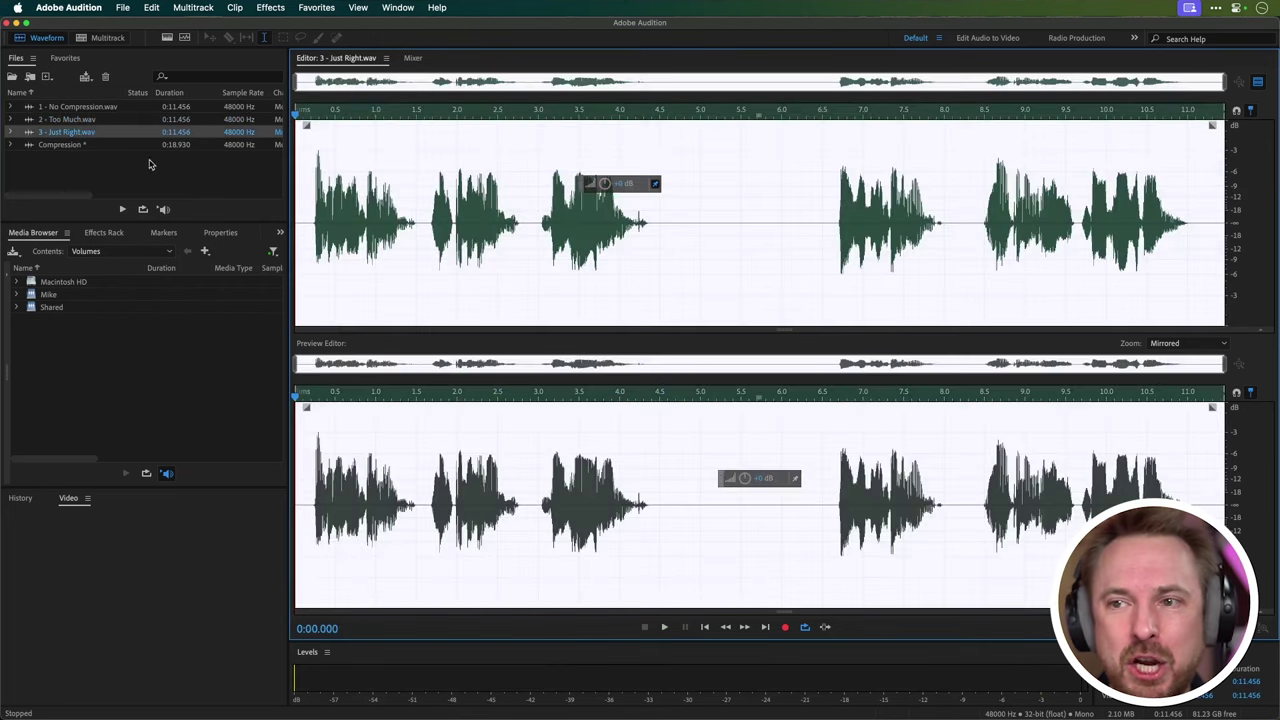
{"action": "left_click", "coordinate": [312, 245]}
{"action": "key", "text": "space"}
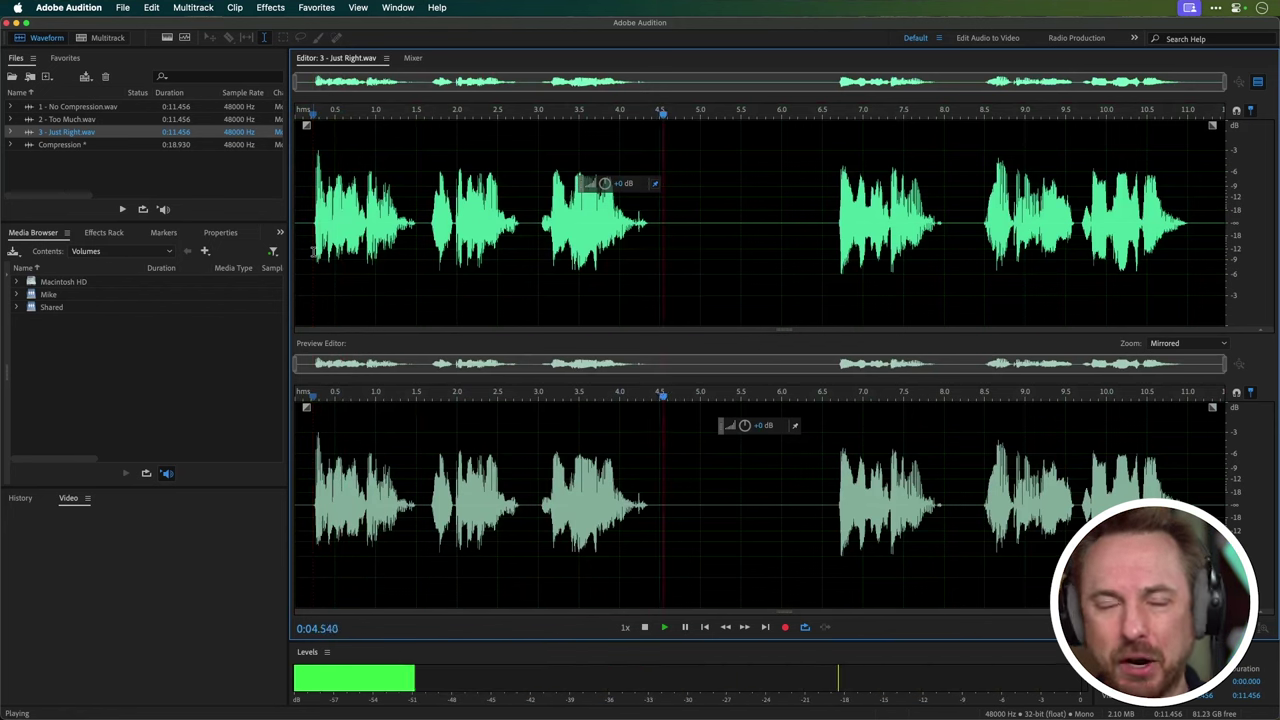
{"action": "key", "text": "space"}
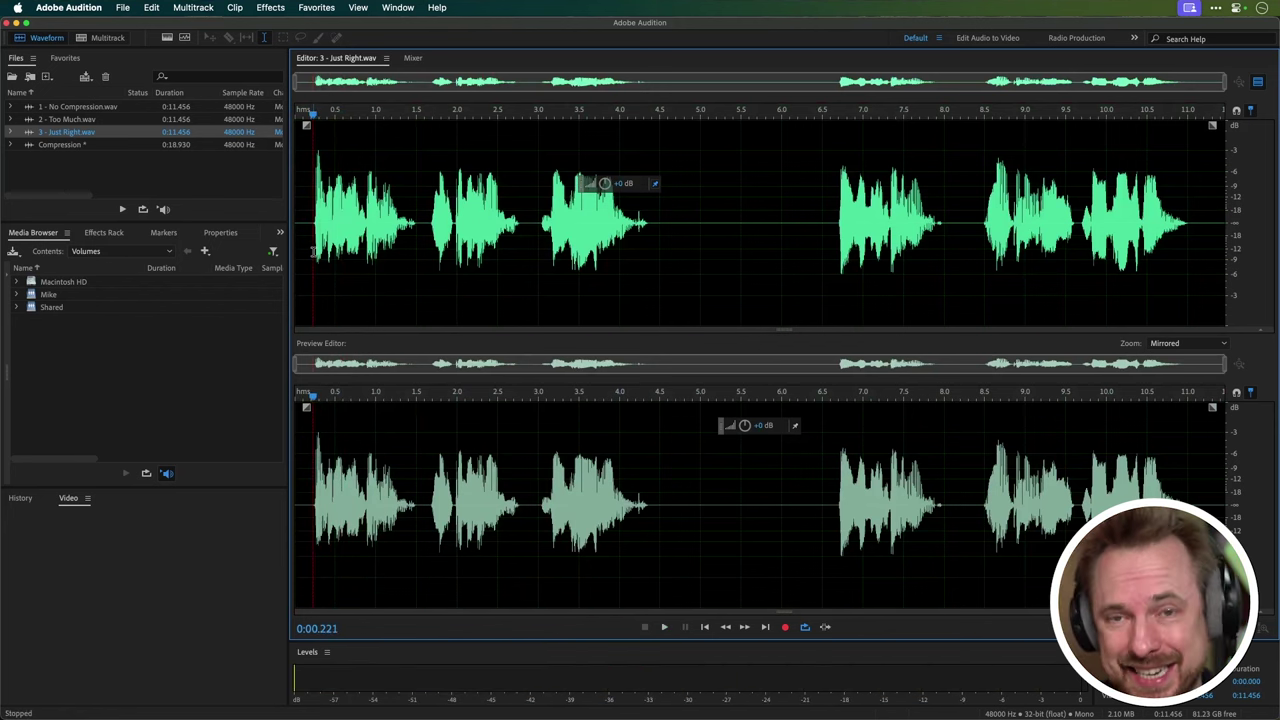
- Replay No Compression, Just Right and Too Much back to back to compare
{"action": "left_click", "coordinate": [104, 107]}
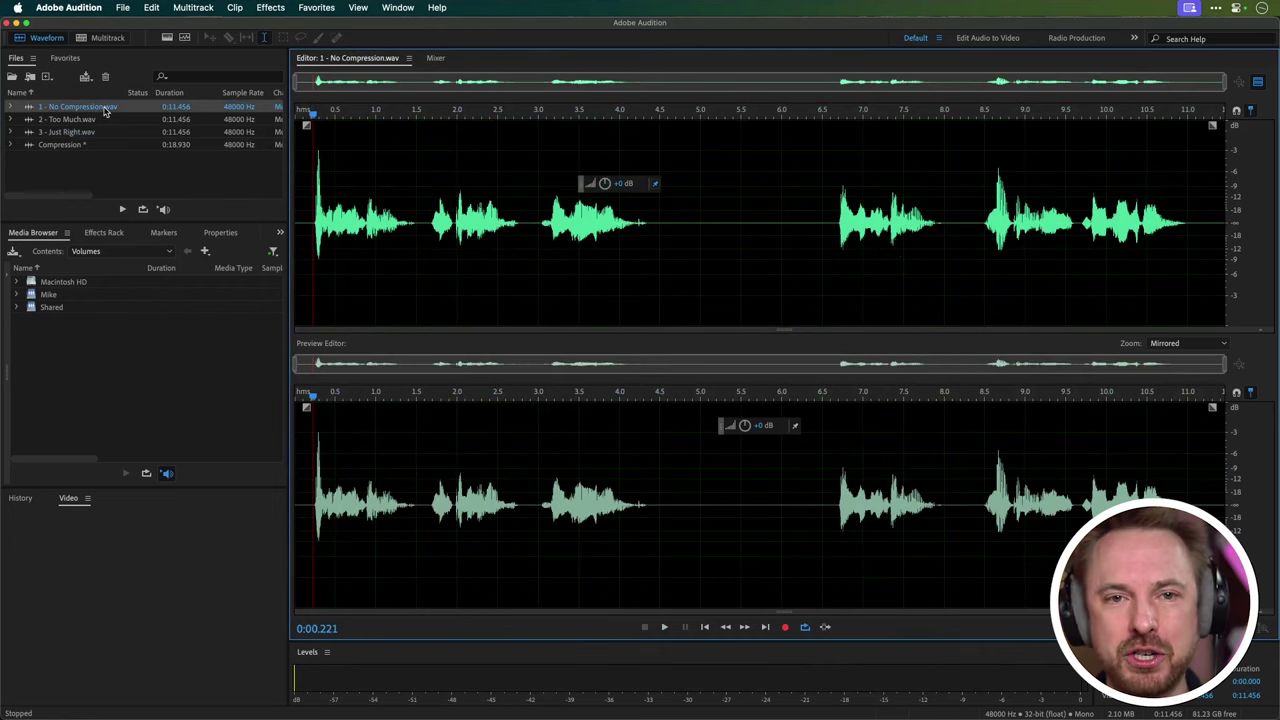
{"action": "key", "text": "space"}
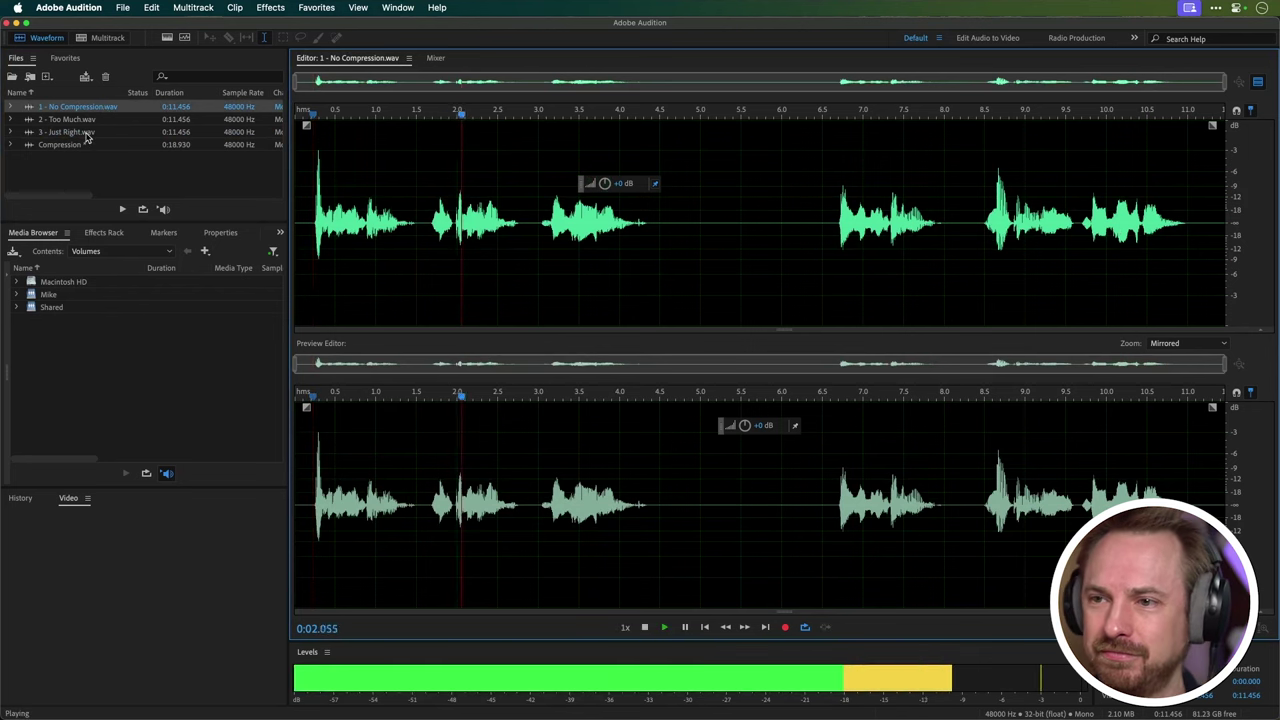
{"action": "left_click", "coordinate": [85, 133]}
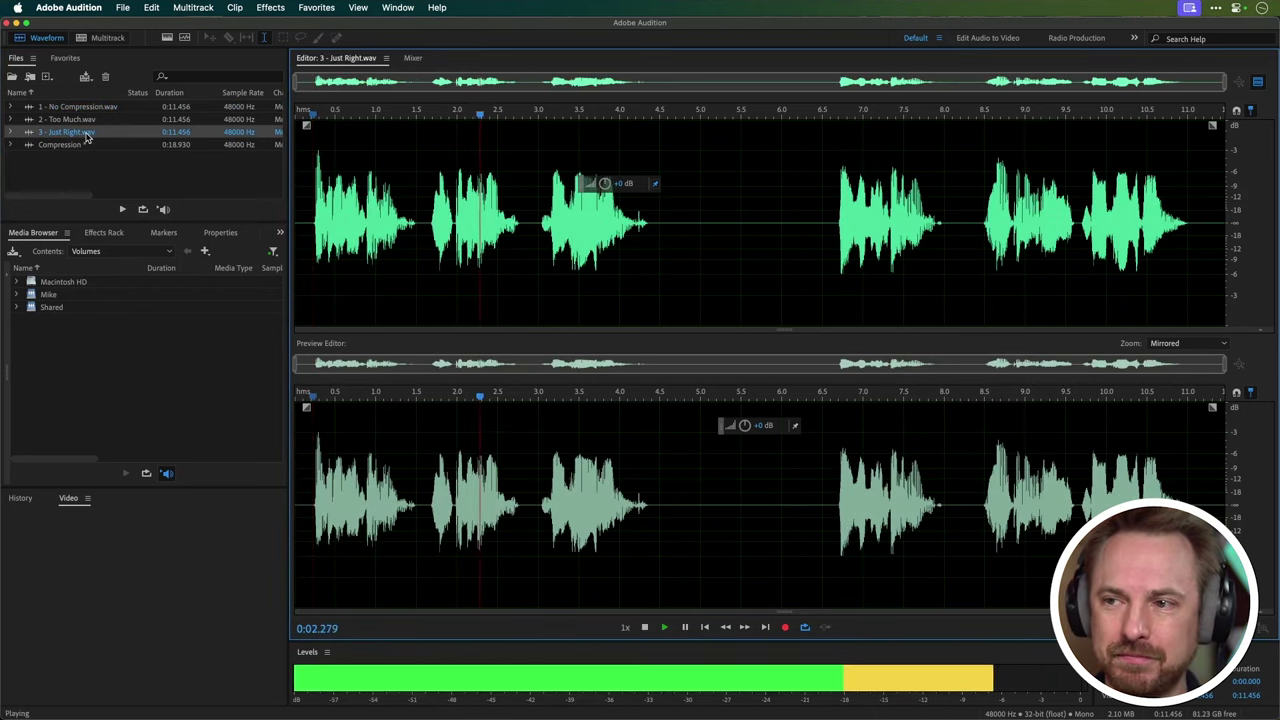
{"action": "key", "text": "space"}
{"action": "left_click", "coordinate": [88, 121]}
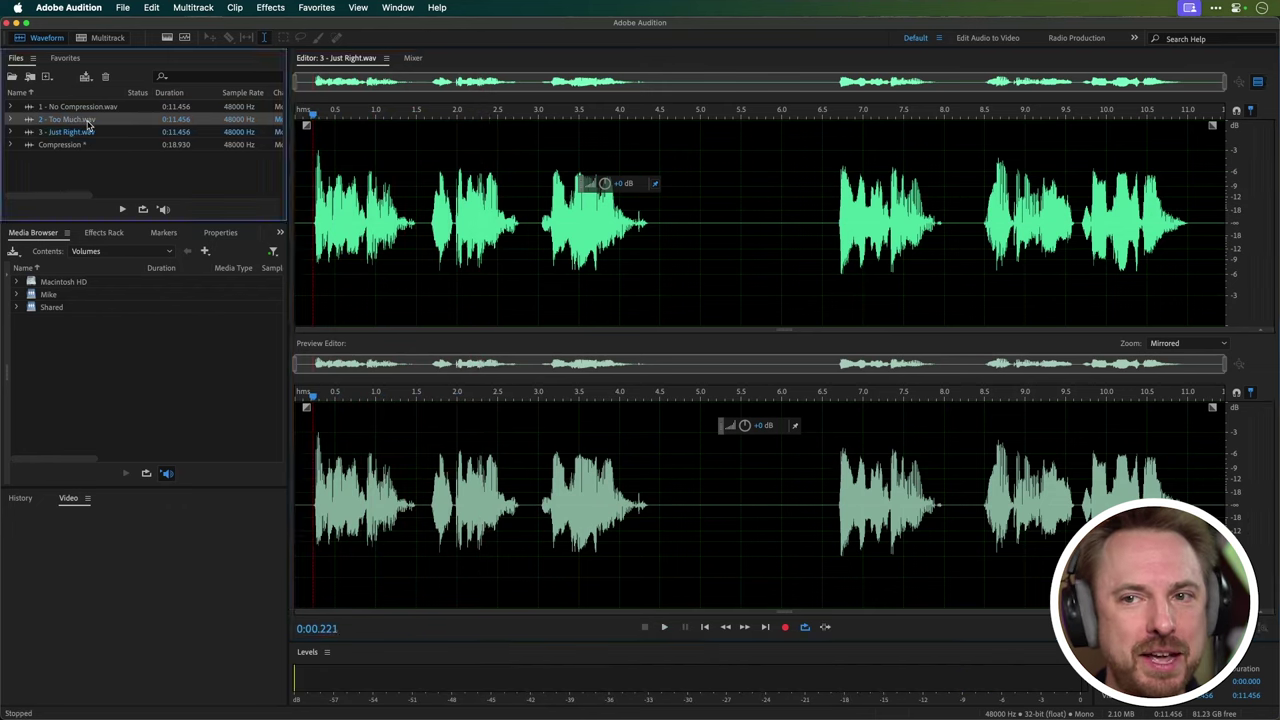
{"action": "key", "text": "space"}
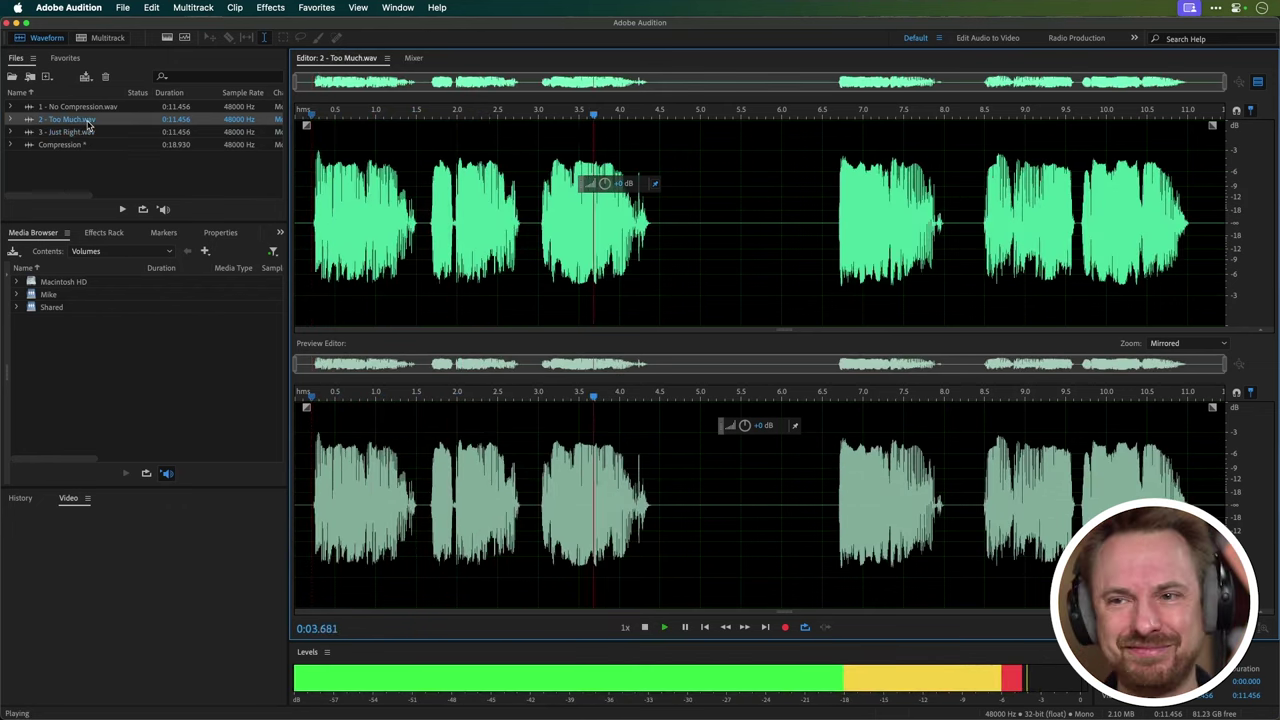
{"action": "key", "text": "space"}
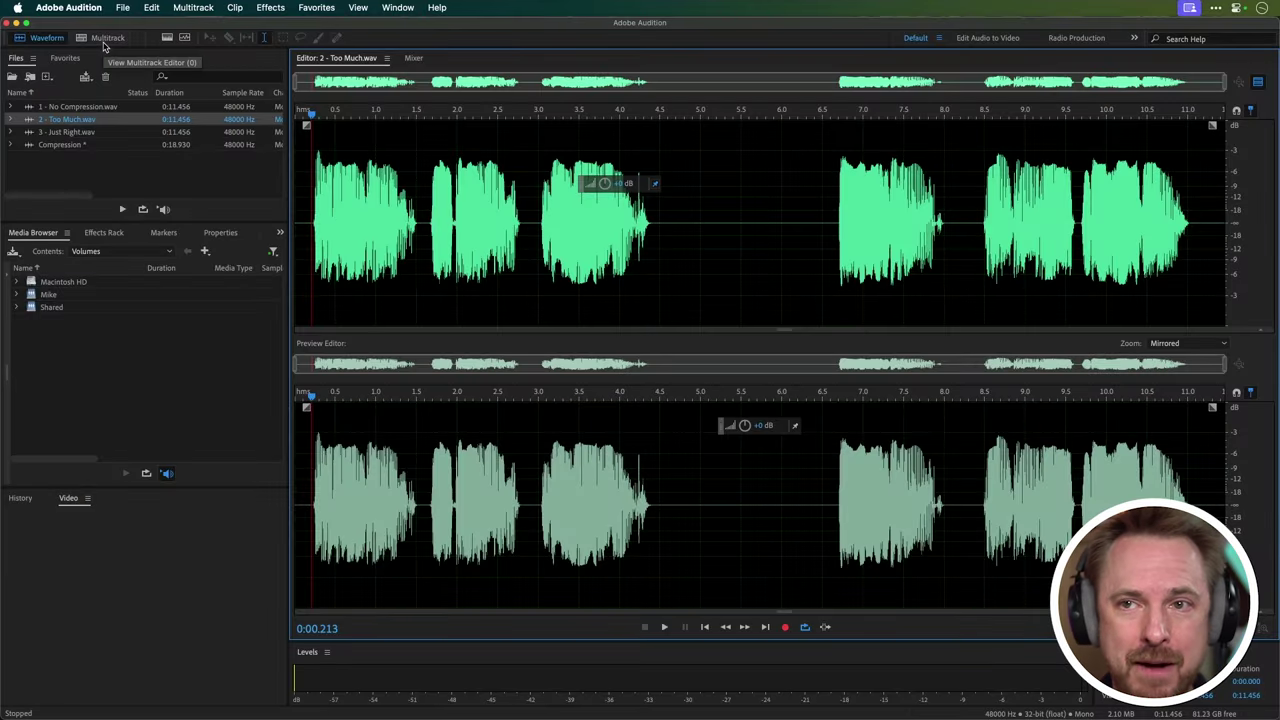
- Create a new multitrack session named Mix
{"action": "left_click", "coordinate": [103, 44]}
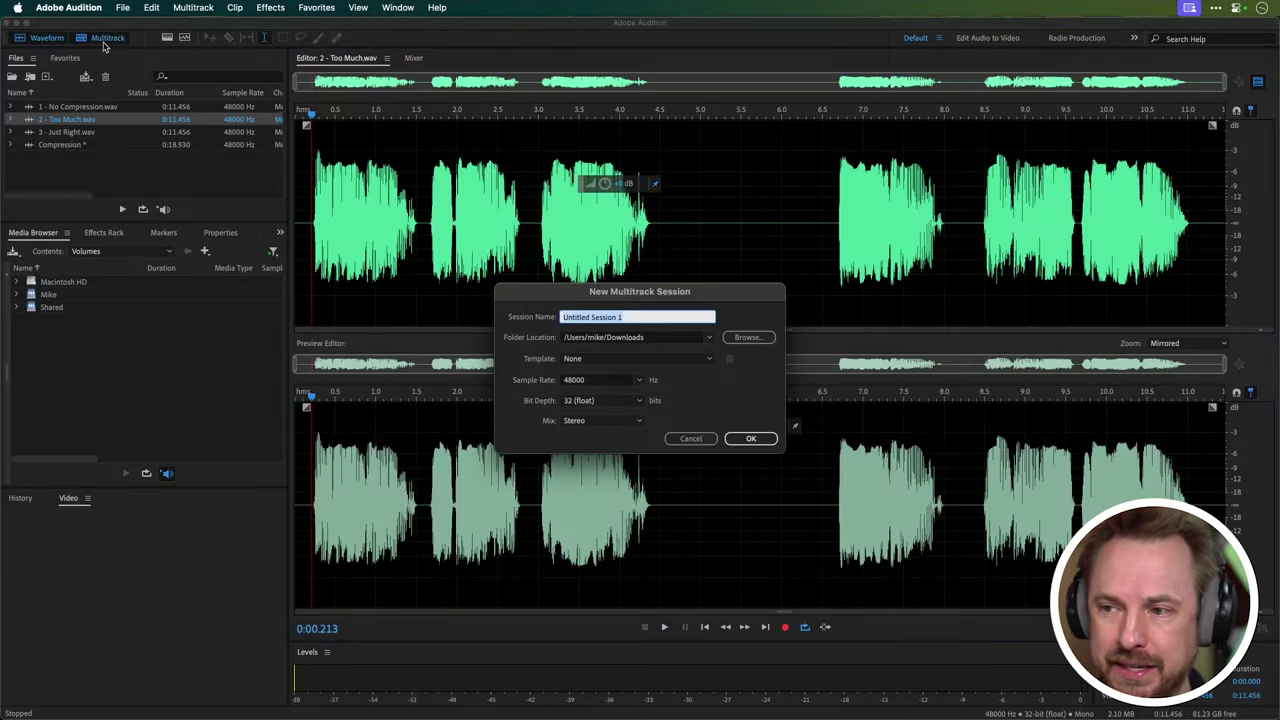
{"action": "type", "text": "Mix"}
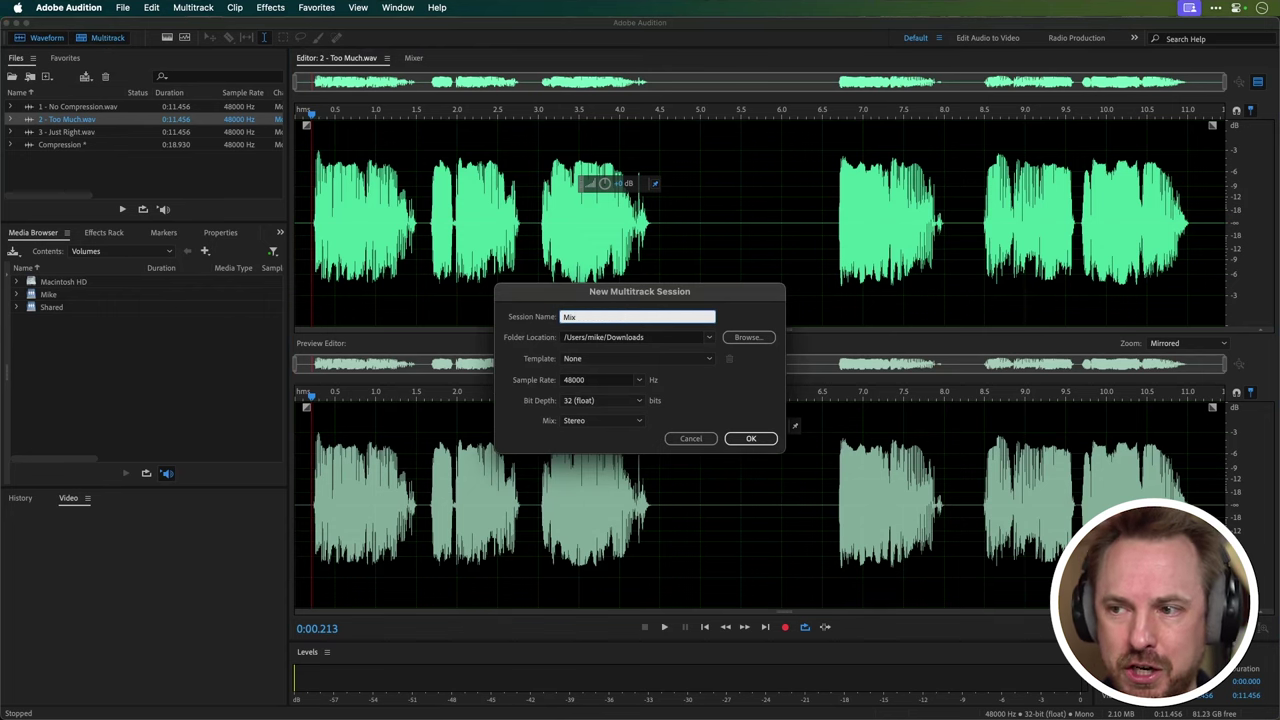
{"action": "key", "text": "Return"}
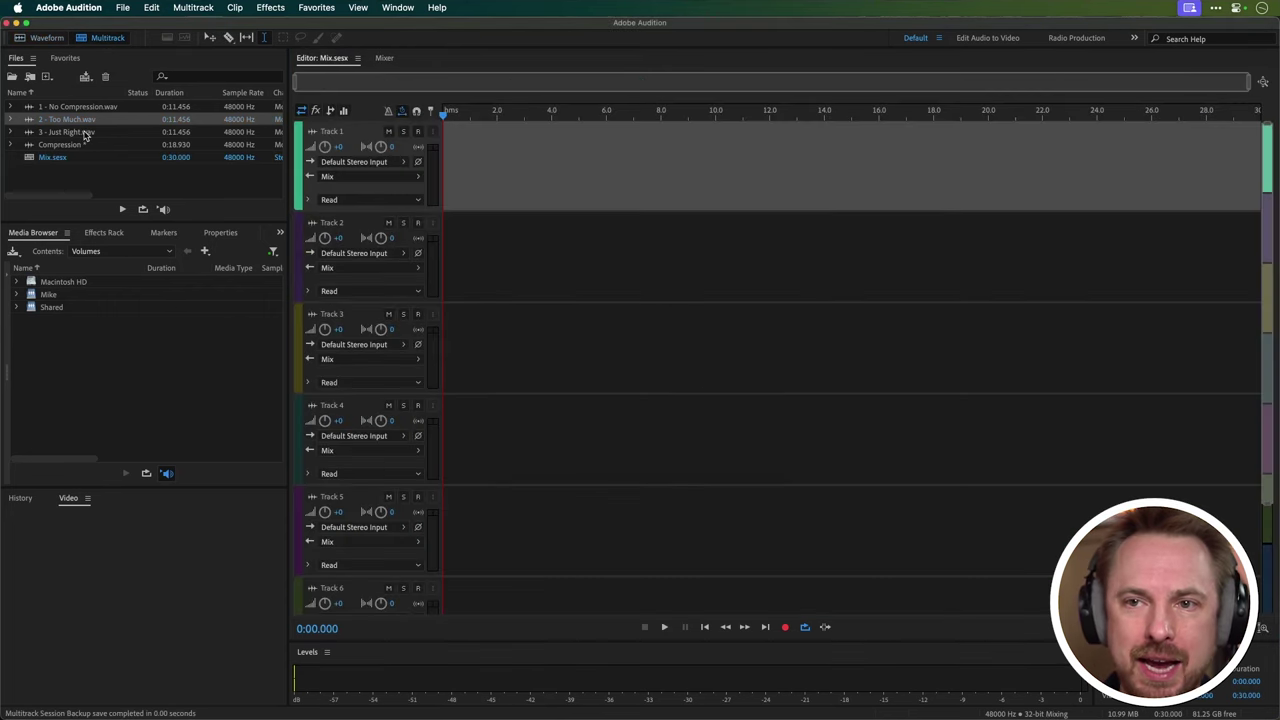
- Put 3 - Just Right.wav on Track 1 and the 101 BPM music on Track 2, then play them
{"action": "left_click_drag", "start_coordinate": [86, 134], "coordinate": [455, 180]}
{"action": "left_click_drag", "start_coordinate": [1130, 440], "coordinate": [445, 300]}
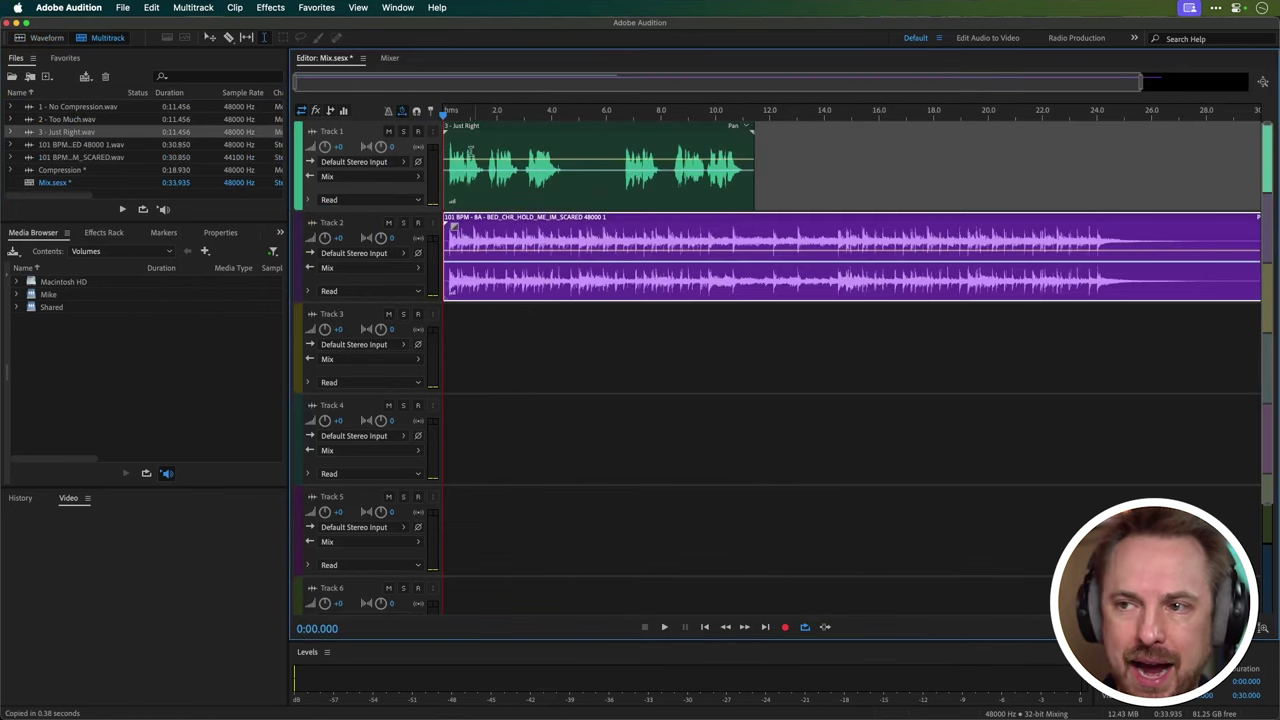
{"action": "key", "text": "space"}
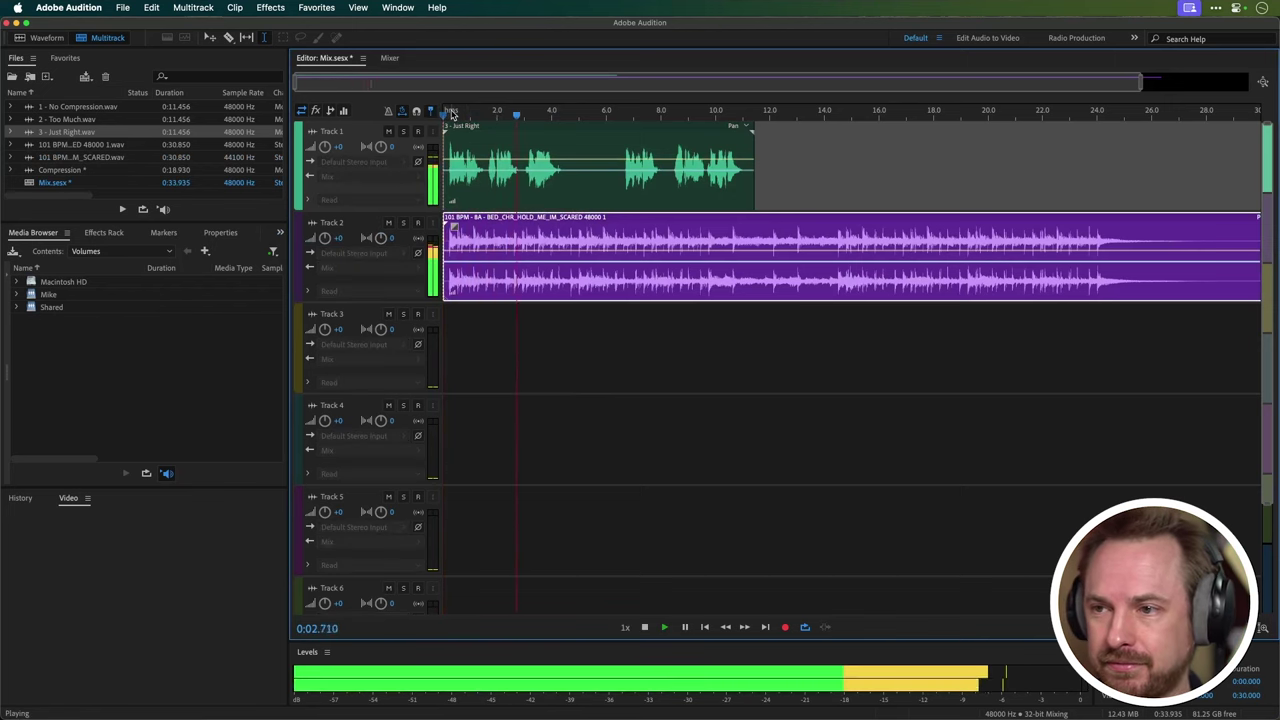
{"action": "key", "text": "space"}
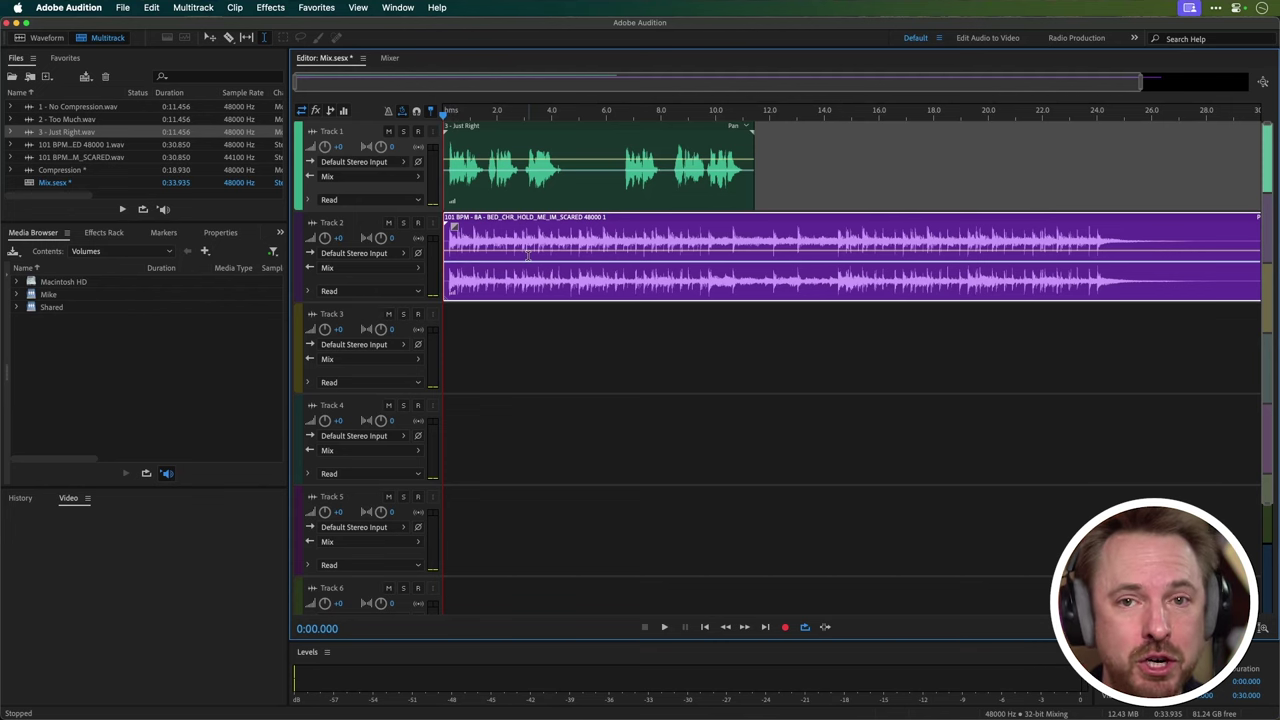
- Add a Hard Limiter to Track 2's Effects Rack slot 1
{"action": "left_click", "coordinate": [456, 252]}
{"action": "left_click", "coordinate": [120, 233]}
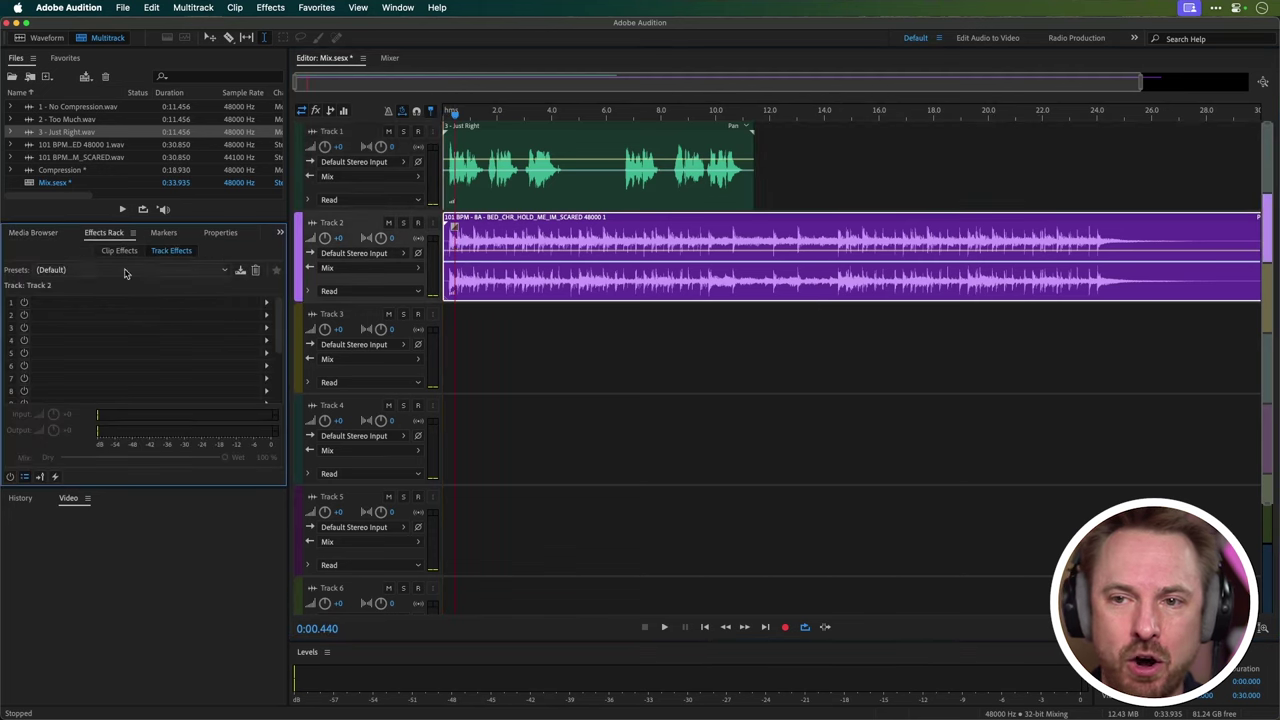
{"action": "left_click", "coordinate": [266, 304]}
{"action": "mouse_move", "coordinate": [322, 352]}
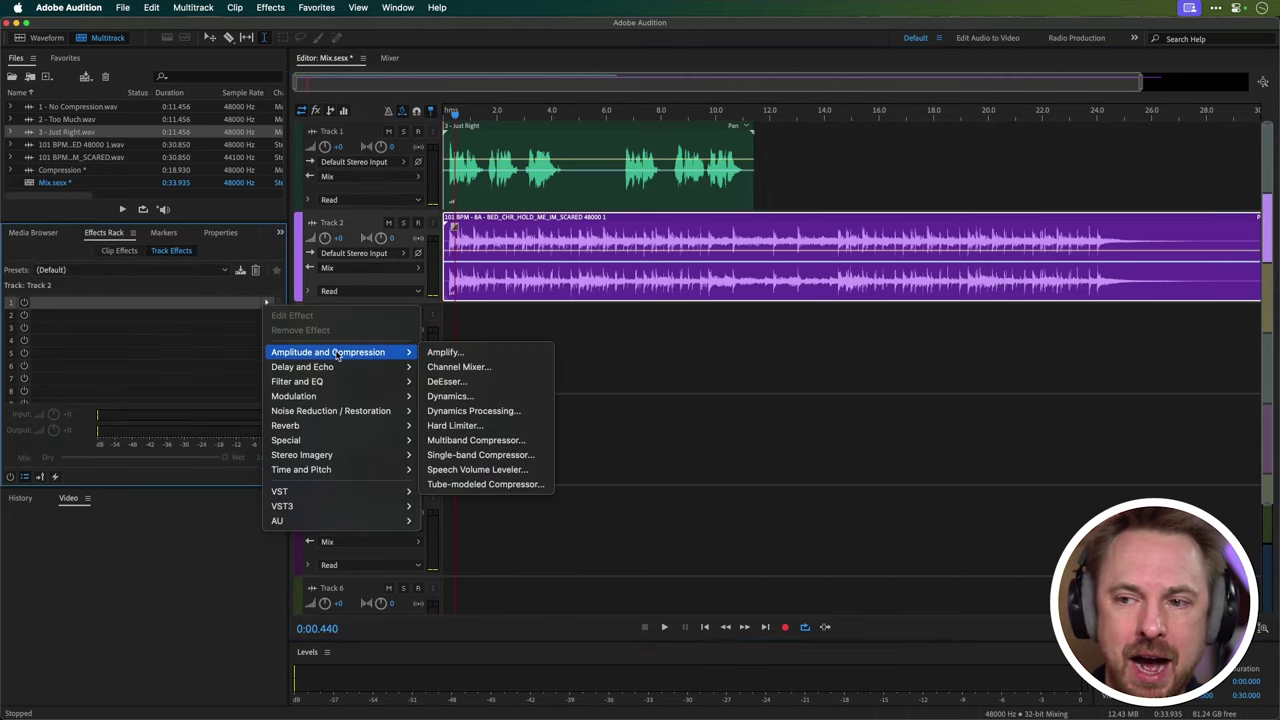
{"action": "left_click", "coordinate": [462, 426]}
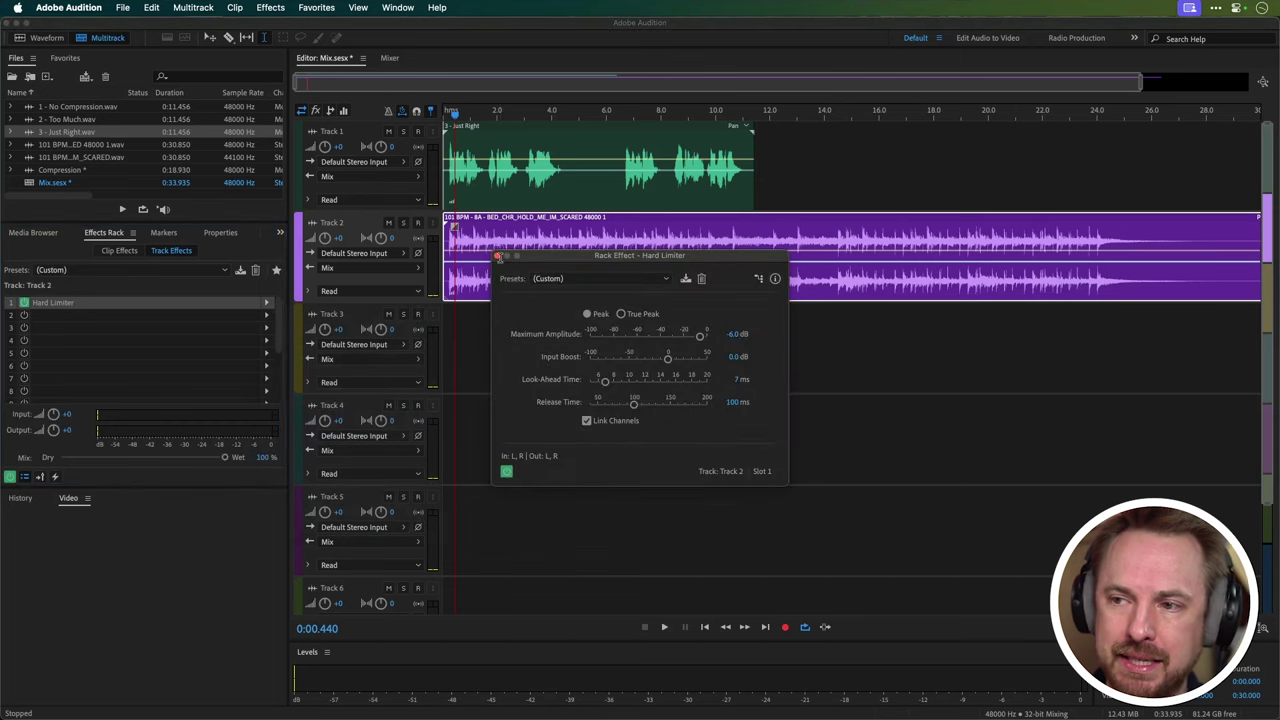
{"action": "left_click", "coordinate": [497, 256]}
- Lower the music clip's volume to -6.1 dB while playing back the mix
{"action": "left_click", "coordinate": [446, 186]}
{"action": "key", "text": "space"}
{"action": "key", "text": "space"}
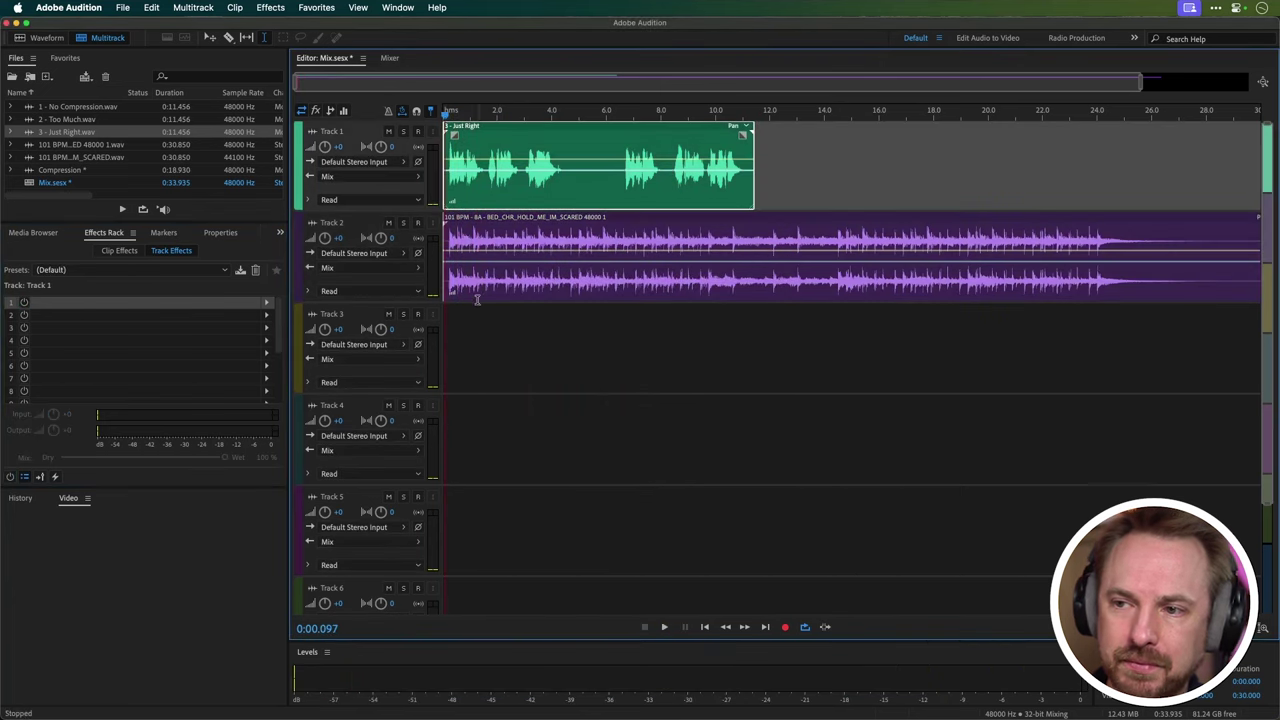
{"action": "left_click", "coordinate": [450, 289]}
{"action": "left_click_drag", "start_coordinate": [452, 290], "coordinate": [450, 293]}
{"action": "key", "text": "space"}
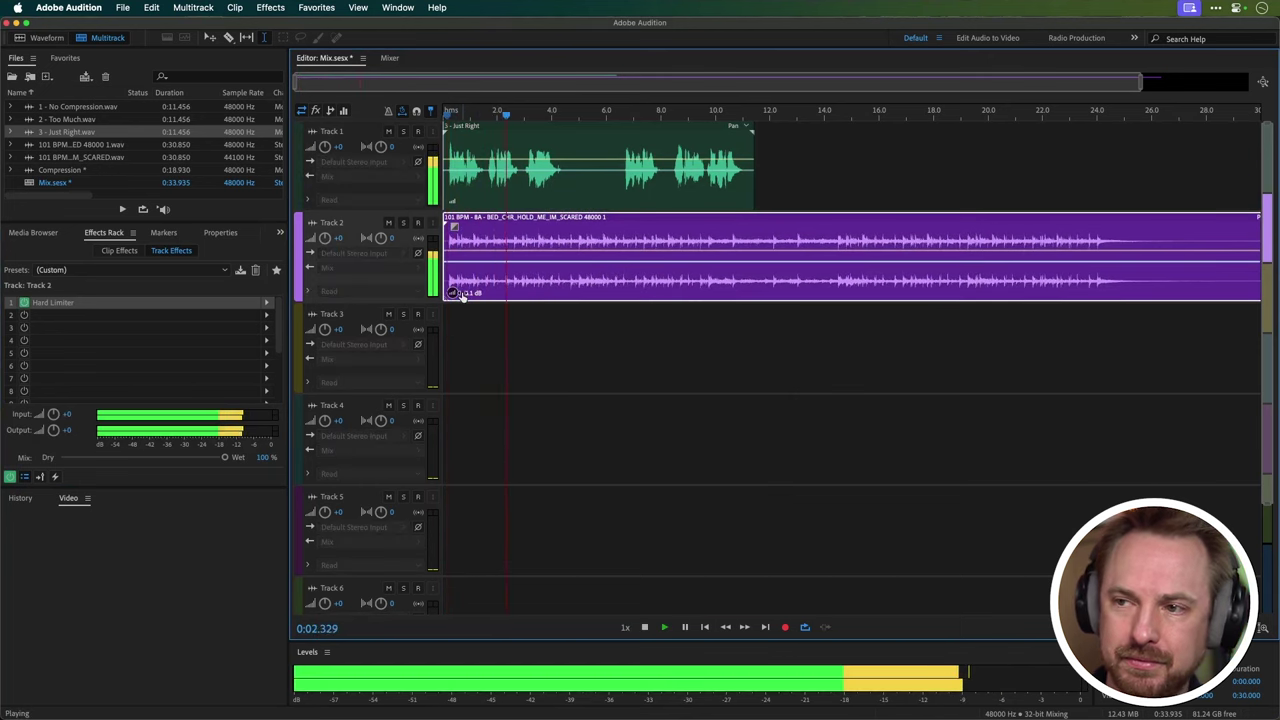
{"action": "key", "text": "space"}
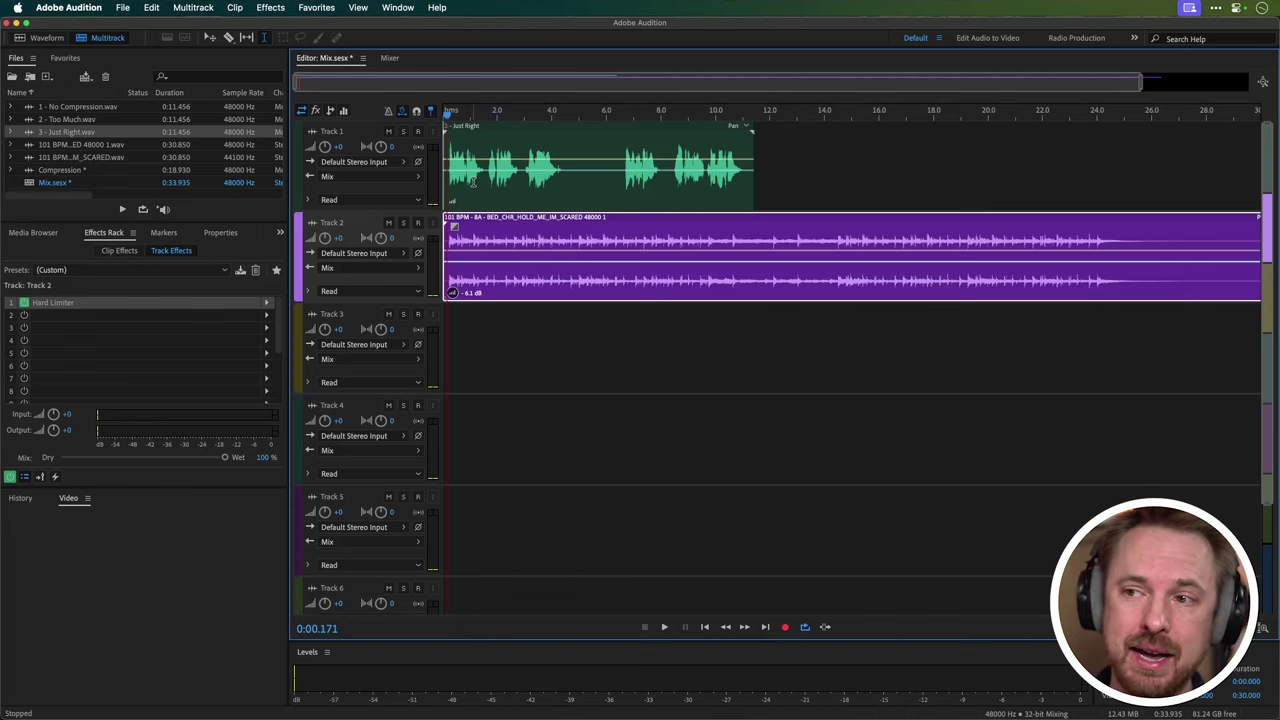
- Select both clips and match their loudness to -19 LUFS with ITU-R BS.1770-3
{"action": "left_click_drag", "start_coordinate": [474, 180], "coordinate": [612, 290]}
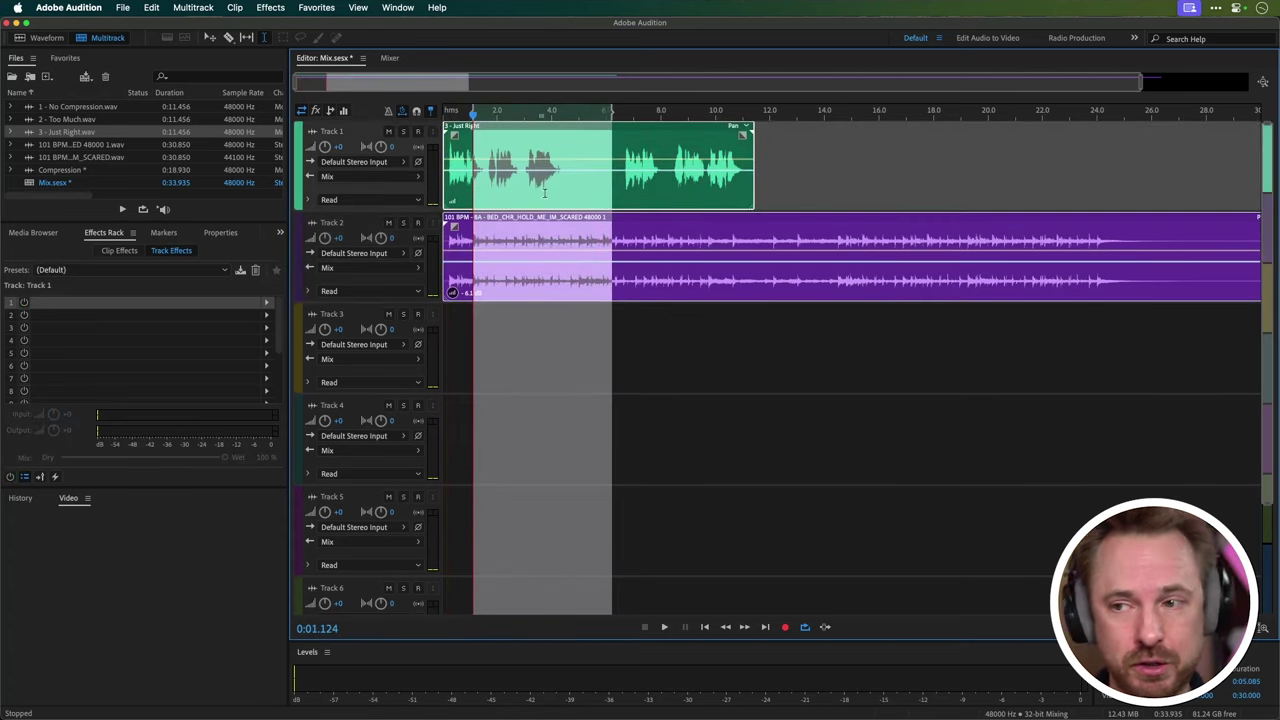
{"action": "right_click", "coordinate": [619, 254]}
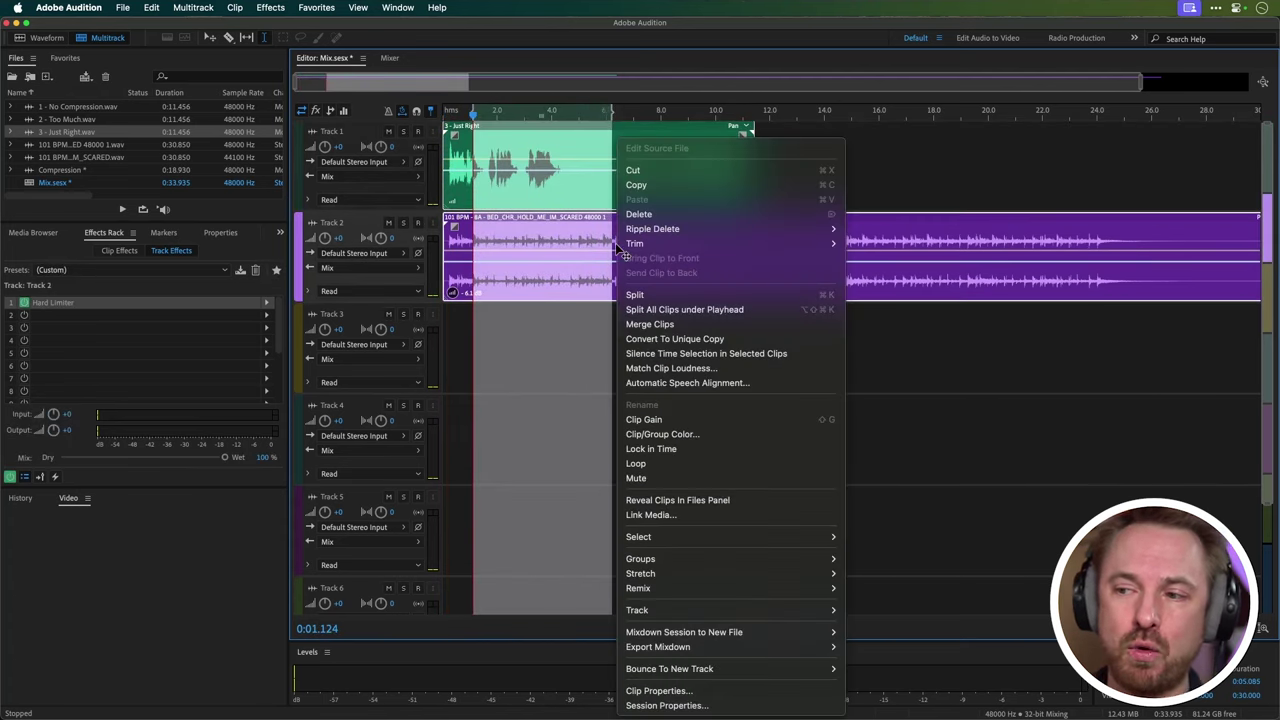
{"action": "left_click", "coordinate": [690, 369]}
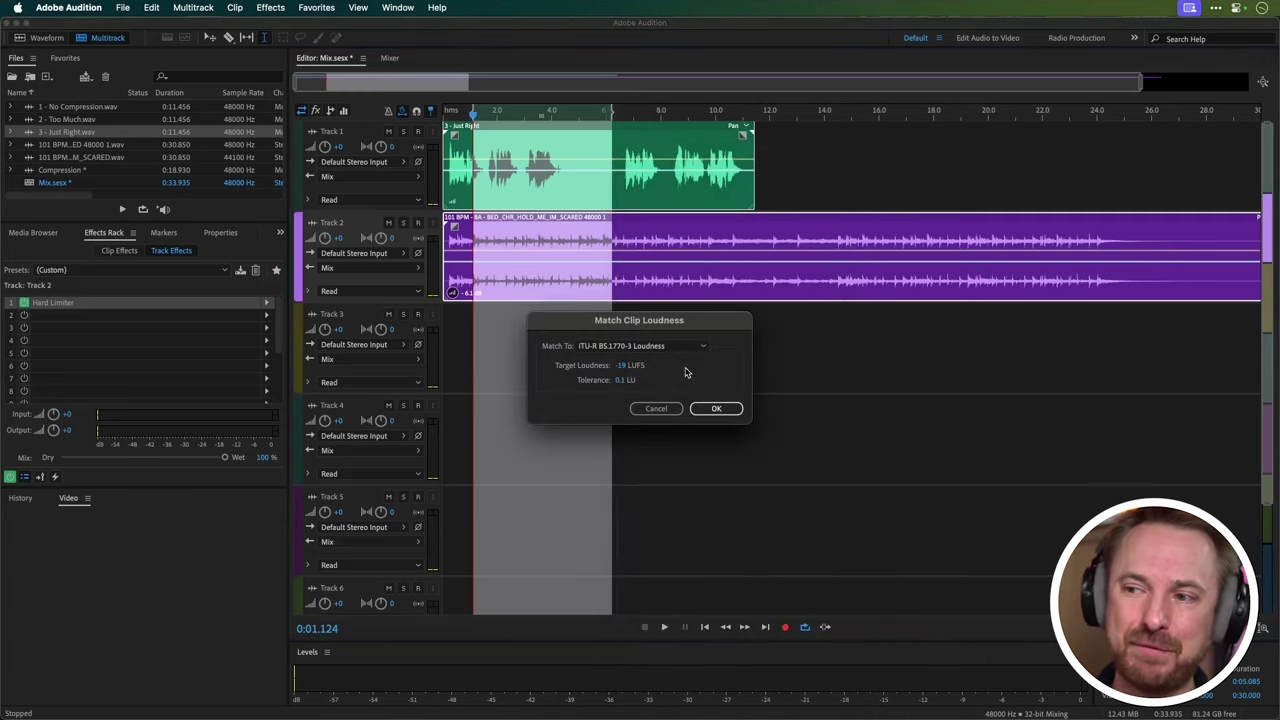
{"action": "left_click", "coordinate": [593, 352]}
{"action": "left_click", "coordinate": [614, 358]}
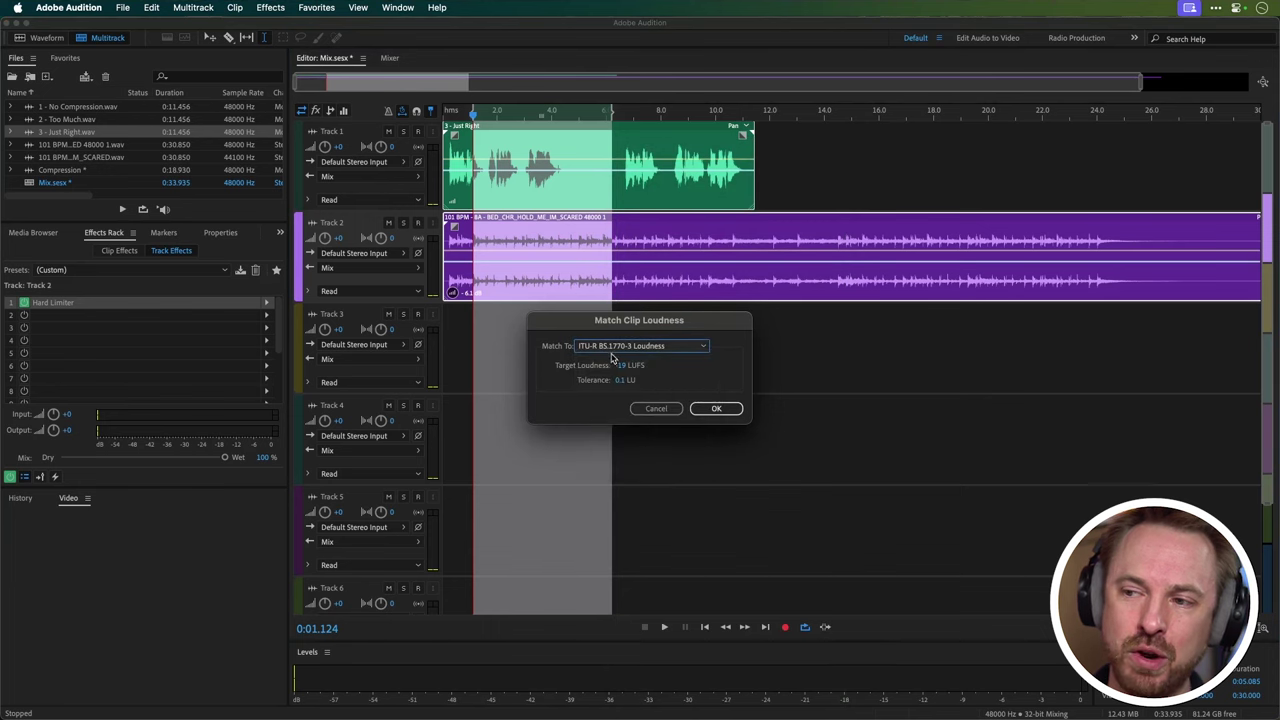
{"action": "left_click", "coordinate": [622, 366]}
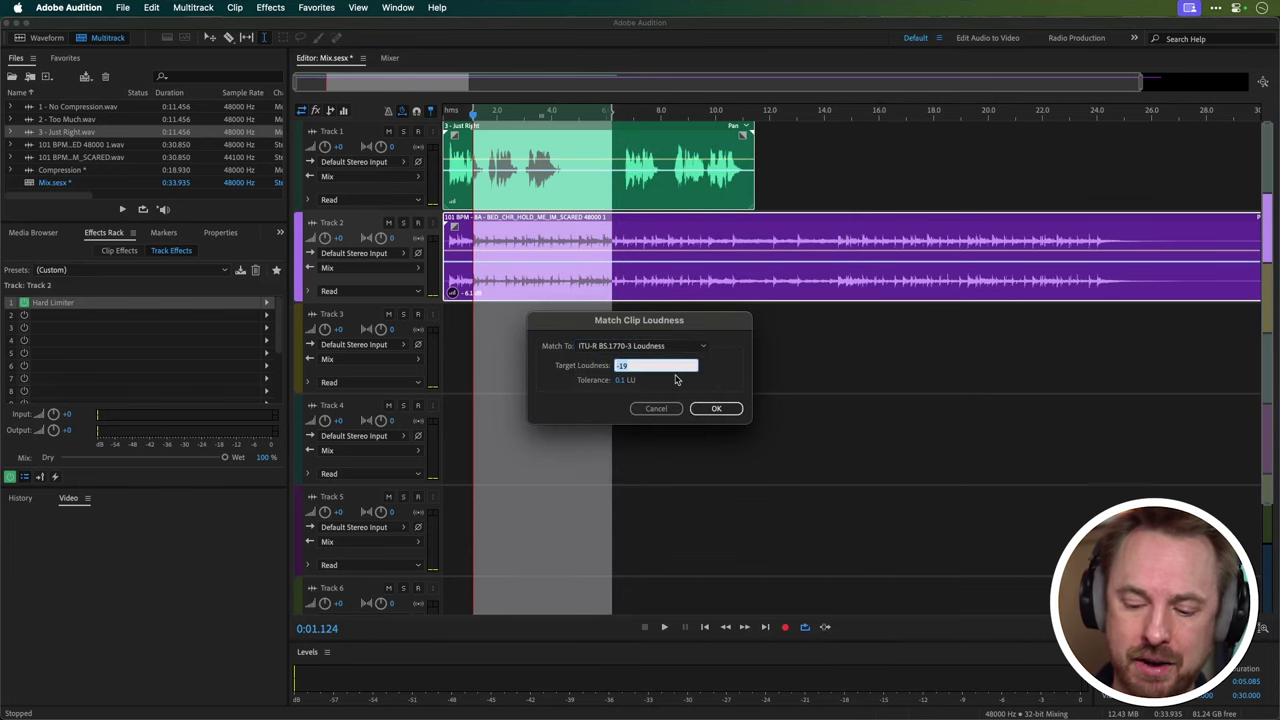
{"action": "key", "text": "Return"}
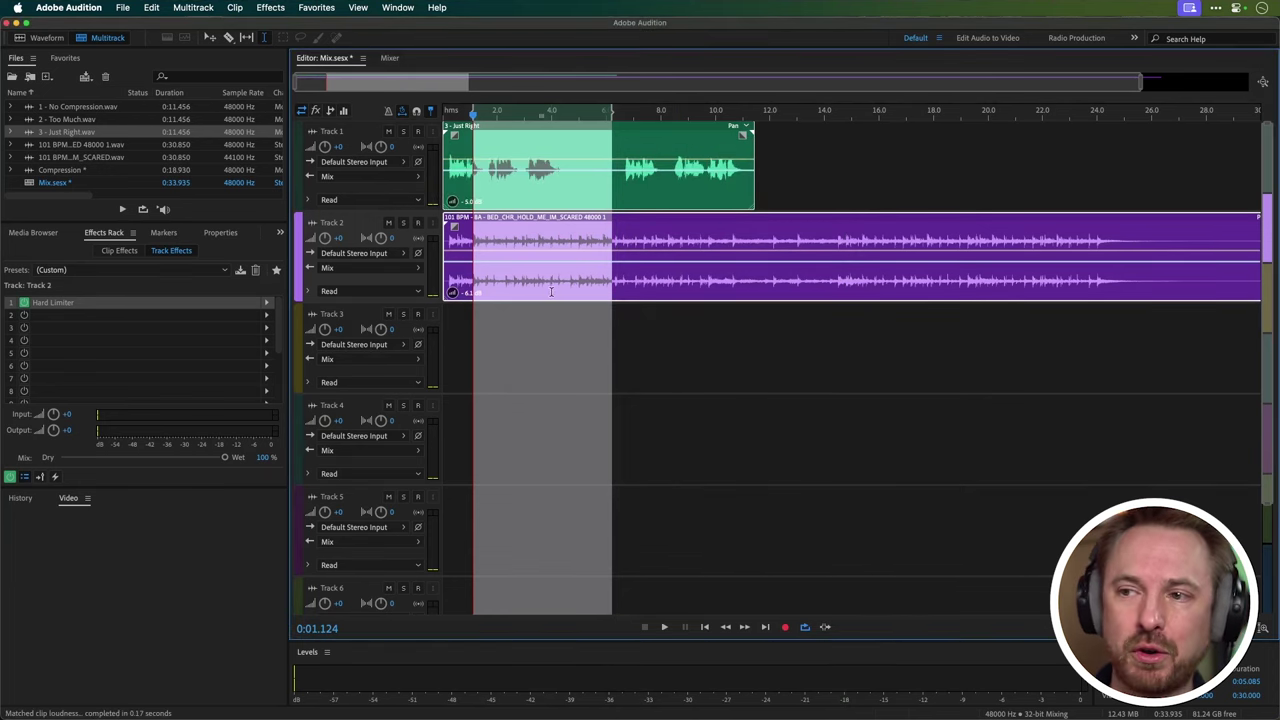
- Set Track 2's music clip to -9.6 dB and Track 1's voice clip to 0.9 dB, then play from near the start
{"action": "left_click", "coordinate": [486, 202]}
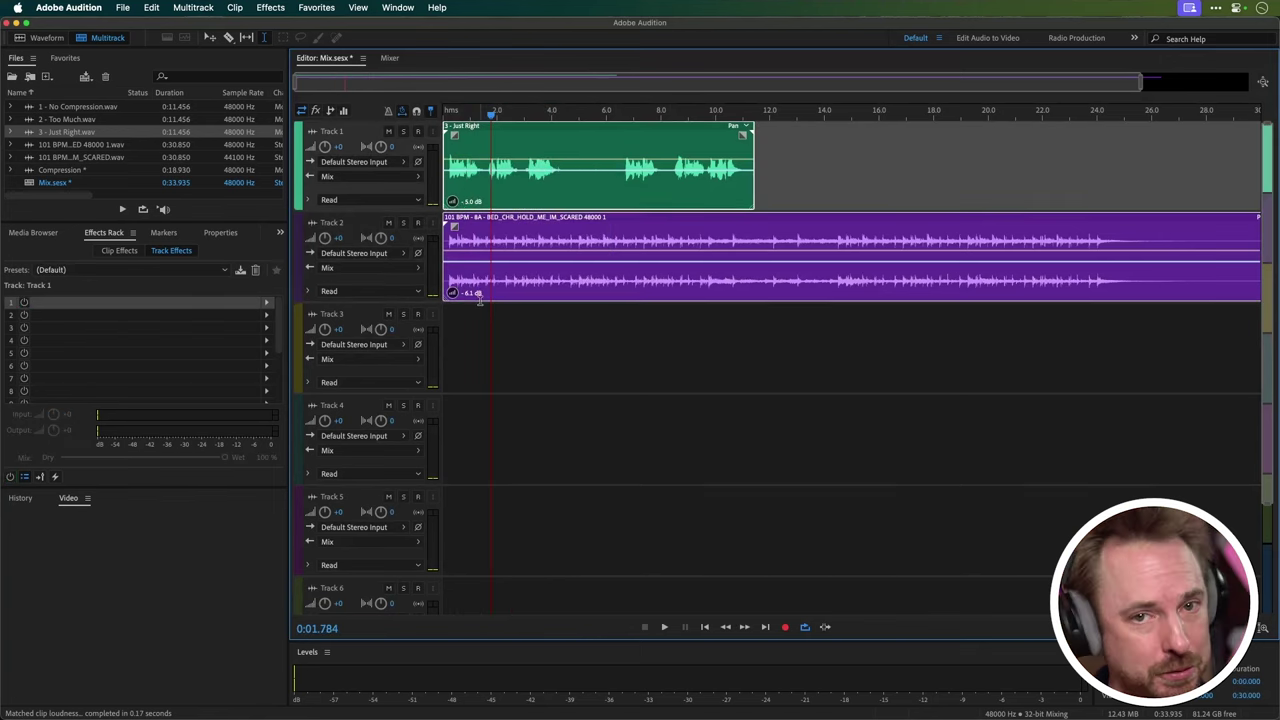
{"action": "left_click_drag", "start_coordinate": [453, 294], "coordinate": [451, 292]}
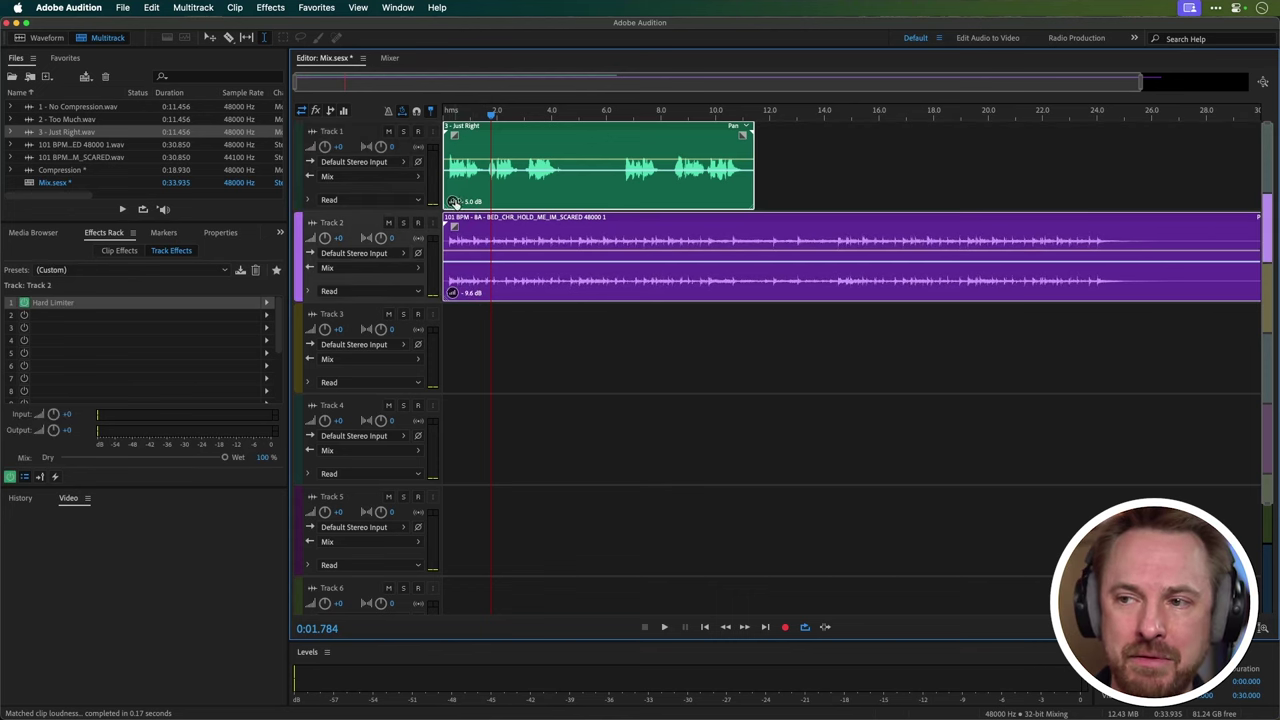
{"action": "left_click_drag", "start_coordinate": [466, 201], "coordinate": [470, 200]}
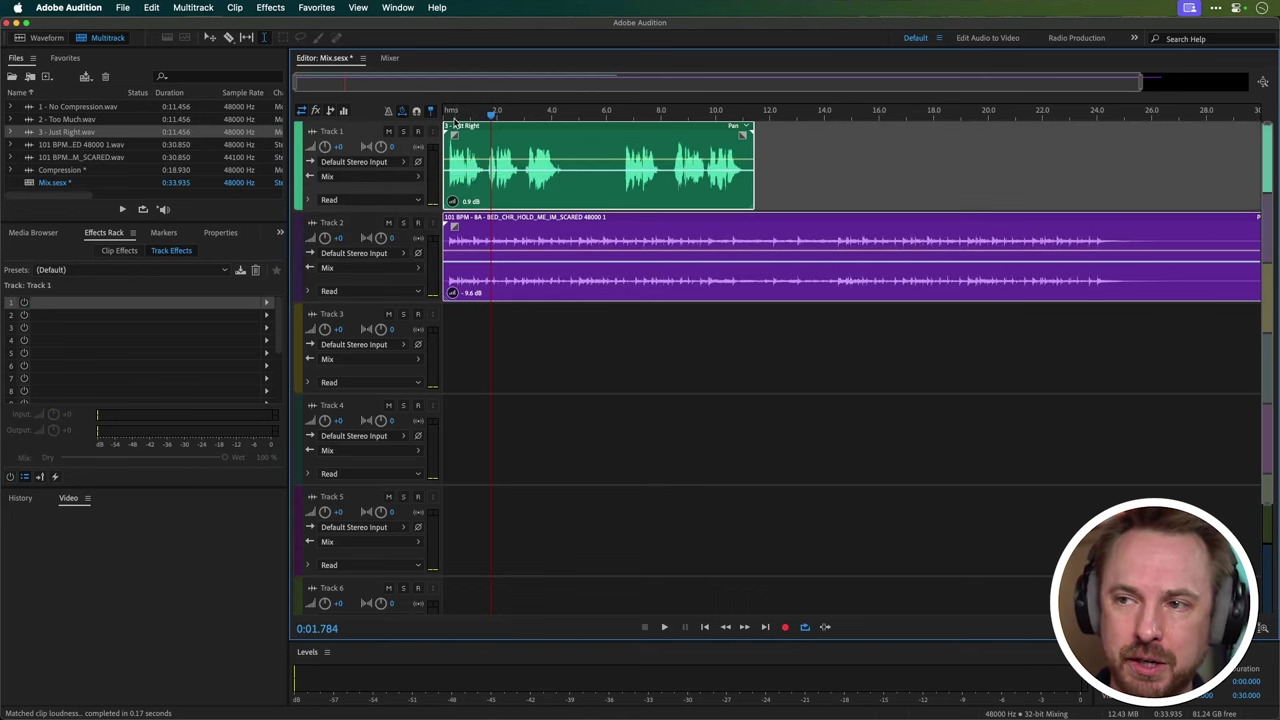
{"action": "left_click", "coordinate": [450, 118]}
{"action": "key", "text": "space"}
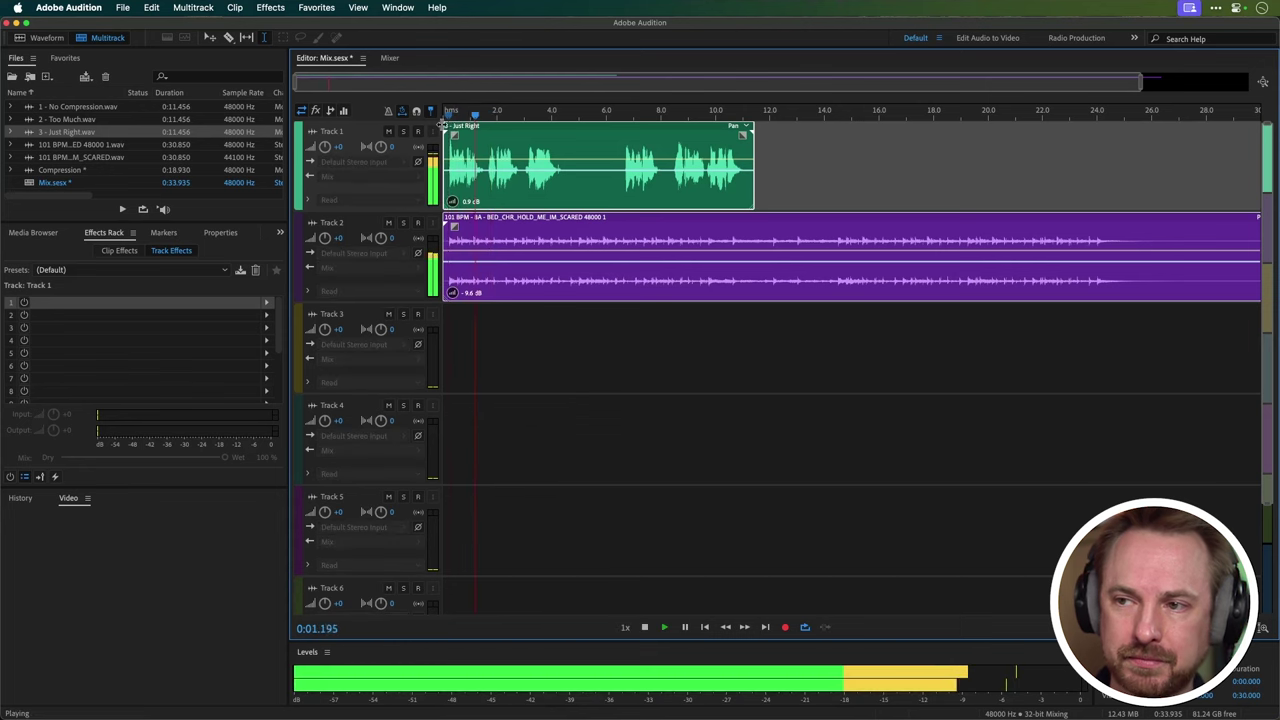